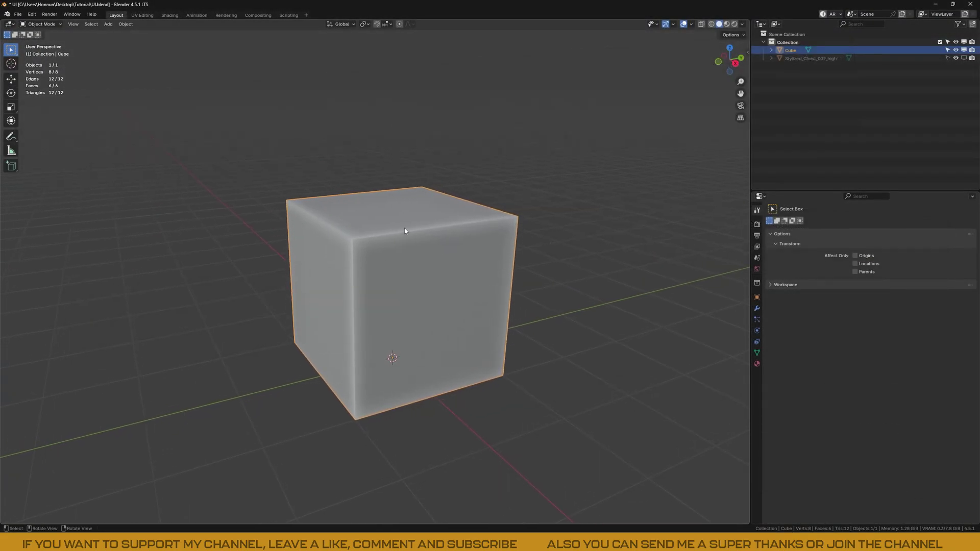
Open the theme preferences in an enlarged window and load the Blender Dark preset
{"action": "left_click", "coordinate": [32, 14]}
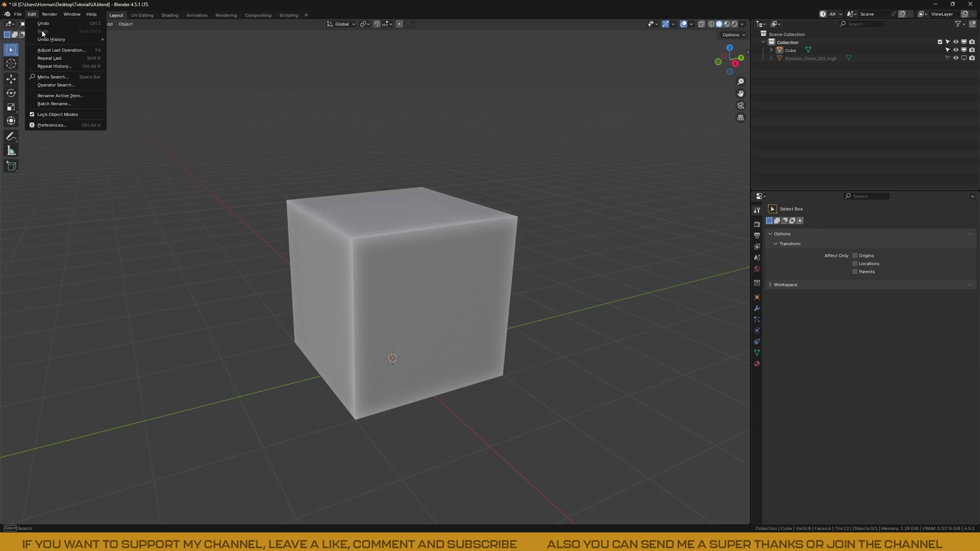
{"action": "left_click", "coordinate": [58, 125]}
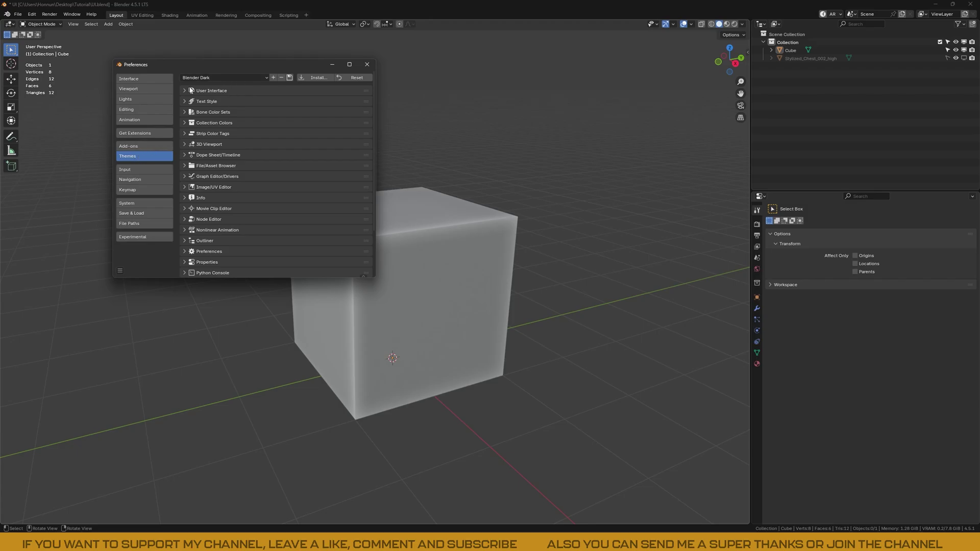
{"action": "left_click_drag", "start_coordinate": [372, 278], "coordinate": [434, 308]}
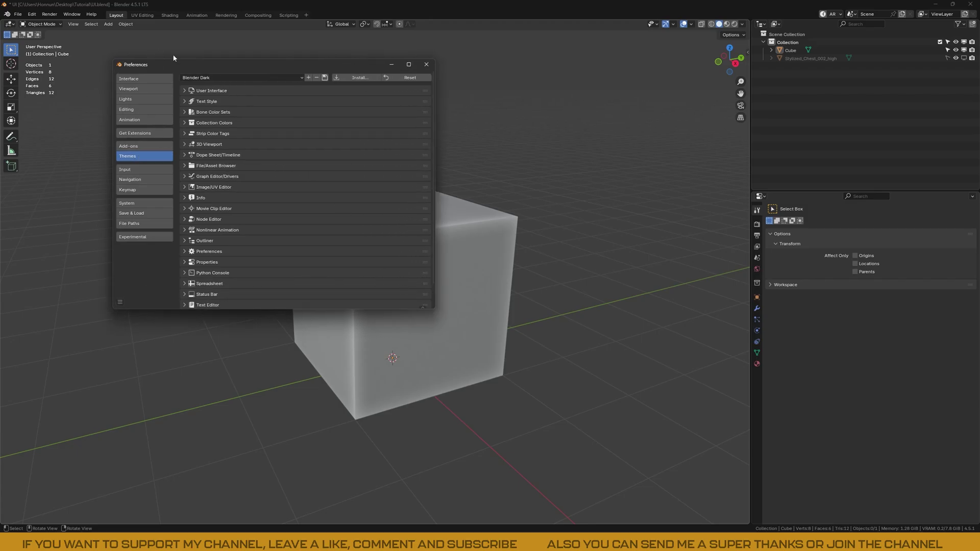
{"action": "left_click", "coordinate": [209, 78]}
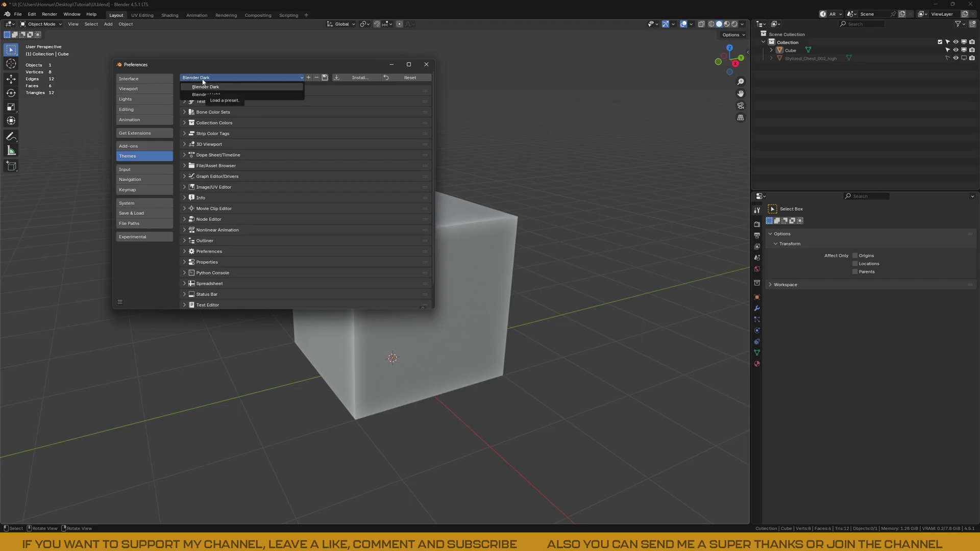
{"action": "left_click", "coordinate": [217, 89]}
Examine the colour settings in the Blender Dark theme's User Interface section, from Box through Progress Bar
{"action": "left_click", "coordinate": [217, 91]}
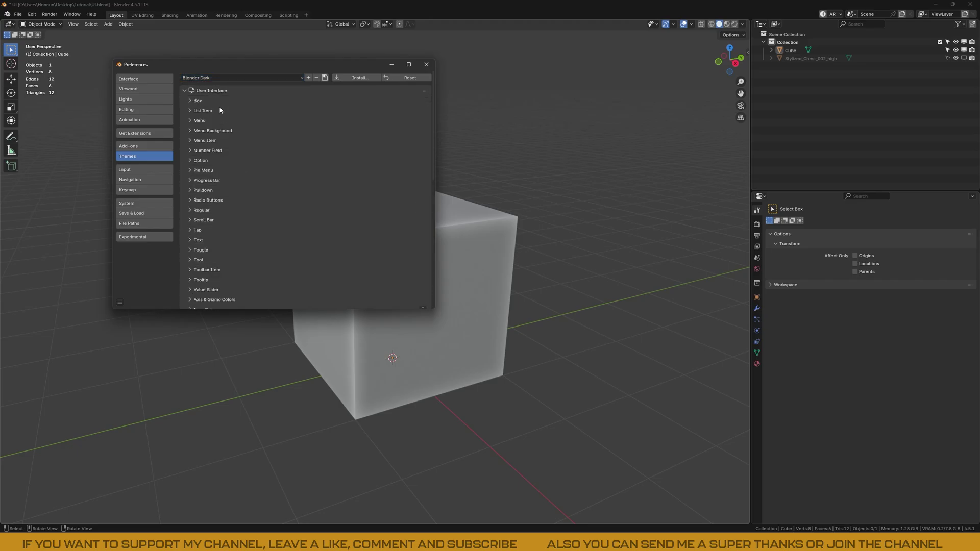
{"action": "left_click", "coordinate": [184, 91]}
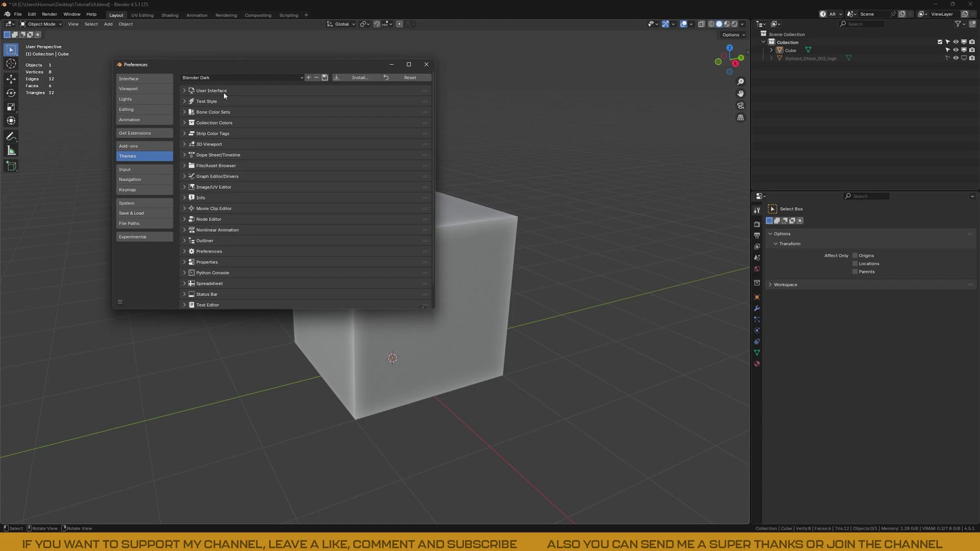
{"action": "left_click", "coordinate": [188, 91]}
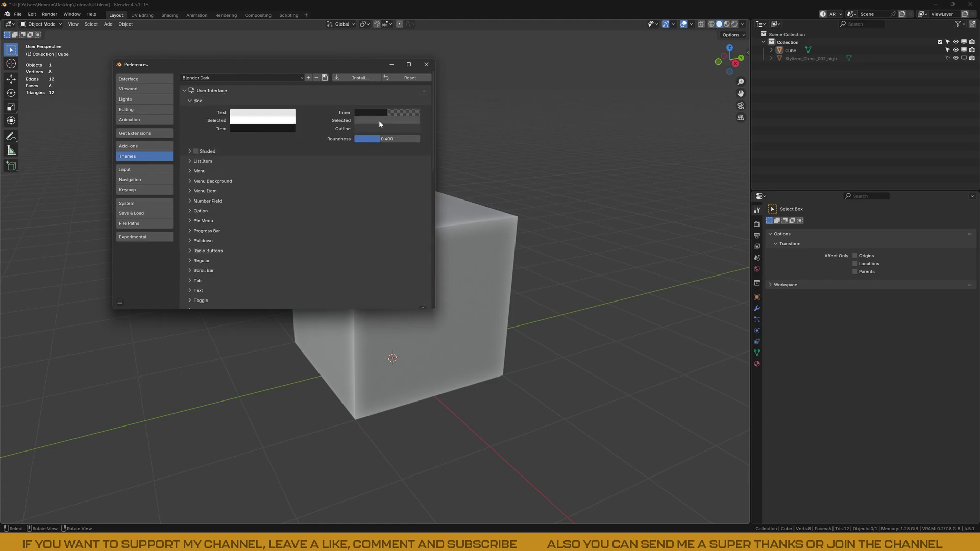
{"action": "left_click", "coordinate": [379, 121]}
{"action": "left_click_drag", "start_coordinate": [376, 159], "coordinate": [376, 156]}
{"action": "left_click", "coordinate": [191, 161]}
{"action": "left_click", "coordinate": [190, 161]}
{"action": "left_click", "coordinate": [188, 172]}
{"action": "left_click", "coordinate": [188, 172]}
{"action": "left_click", "coordinate": [188, 179]}
{"action": "left_click", "coordinate": [188, 178]}
{"action": "left_click", "coordinate": [187, 202]}
{"action": "left_click", "coordinate": [187, 202]}
{"action": "left_click", "coordinate": [189, 219]}
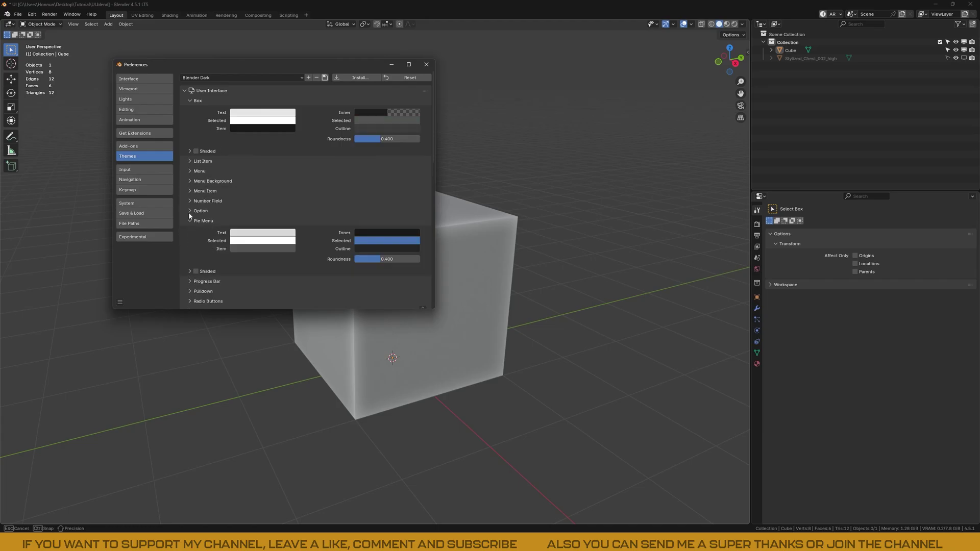
{"action": "left_click", "coordinate": [188, 212]}
{"action": "left_click", "coordinate": [189, 211]}
{"action": "left_click", "coordinate": [190, 221]}
{"action": "left_click", "coordinate": [191, 231]}
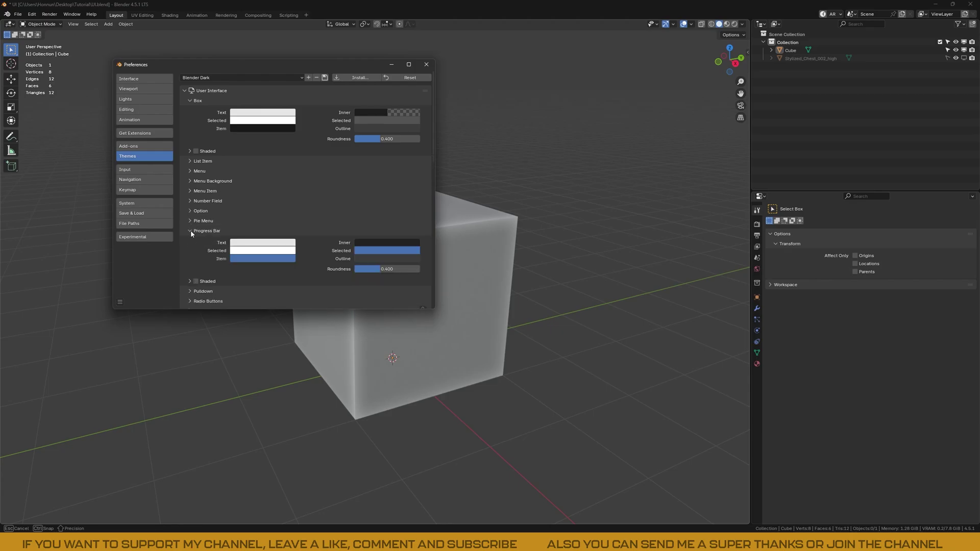
{"action": "left_click", "coordinate": [191, 231]}
{"action": "scroll", "coordinate": [191, 233], "scroll_direction": "down", "scroll_amount": 6}
{"action": "scroll", "coordinate": [192, 229], "scroll_direction": "up", "scroll_amount": 6}
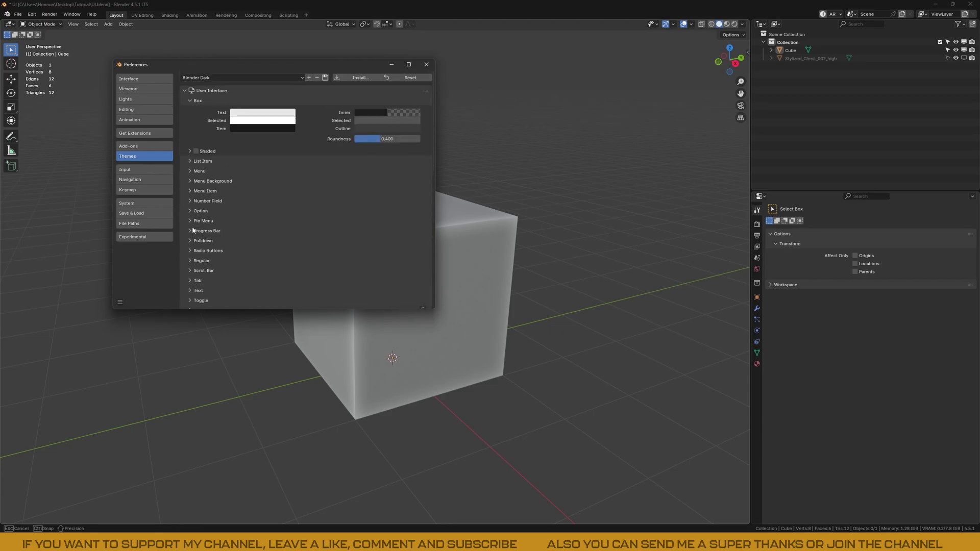
{"action": "left_click", "coordinate": [182, 90]}
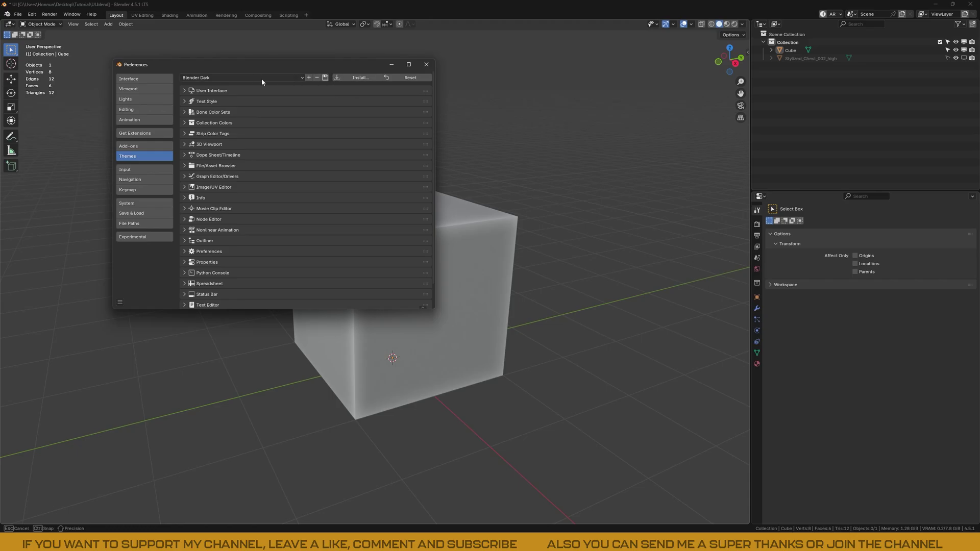
Install the theme file Honnun_Theme.xml and display the scene's render properties
{"action": "left_click", "coordinate": [359, 78]}
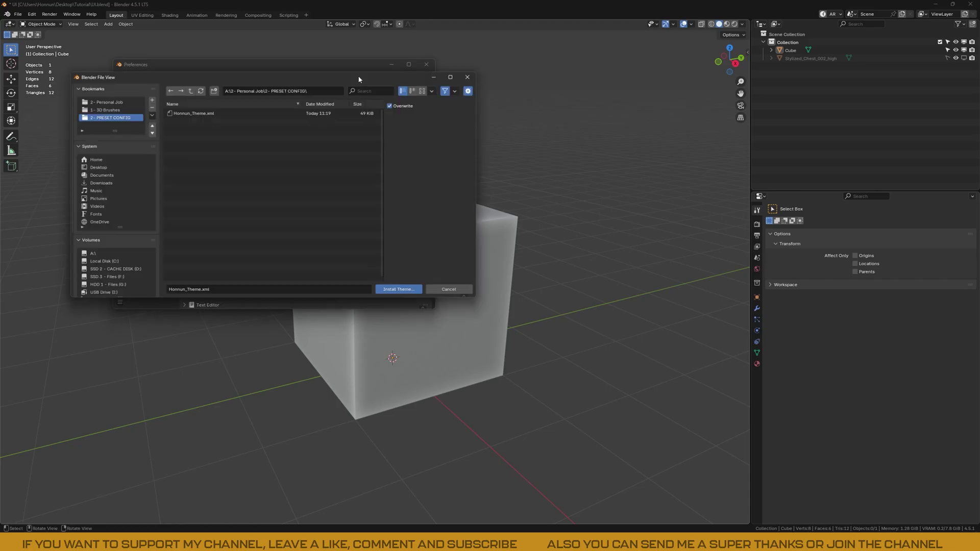
{"action": "left_click", "coordinate": [304, 128]}
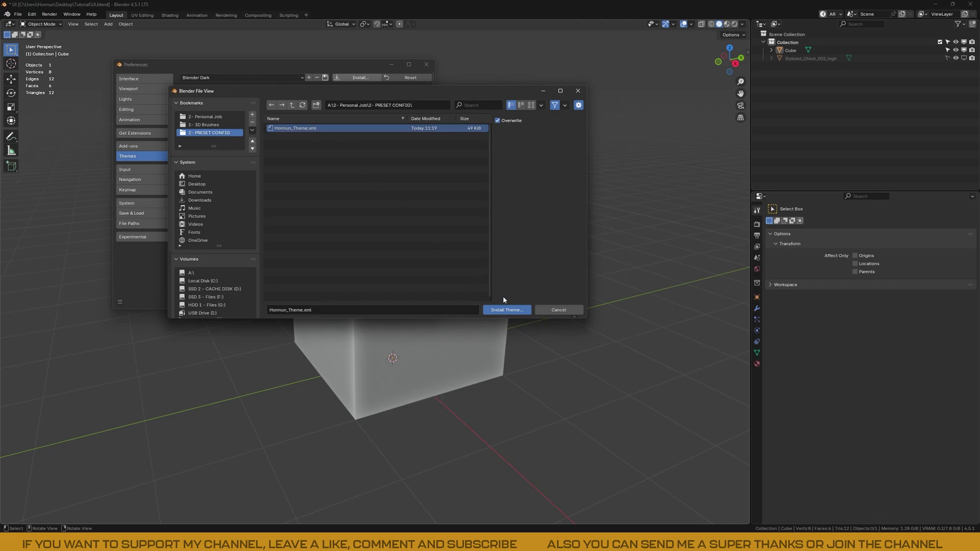
{"action": "left_click", "coordinate": [505, 309]}
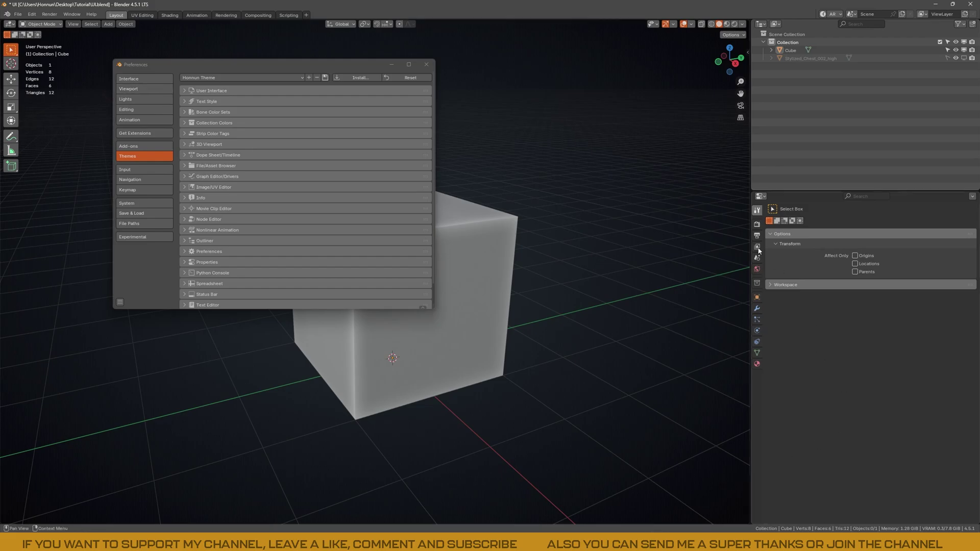
{"action": "left_click_drag", "start_coordinate": [365, 68], "coordinate": [338, 87]}
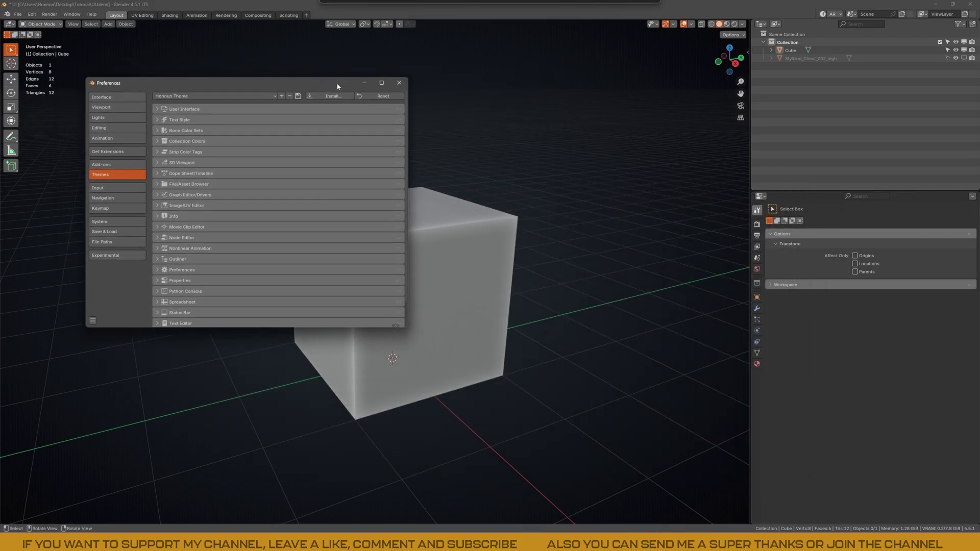
{"action": "left_click", "coordinate": [757, 225]}
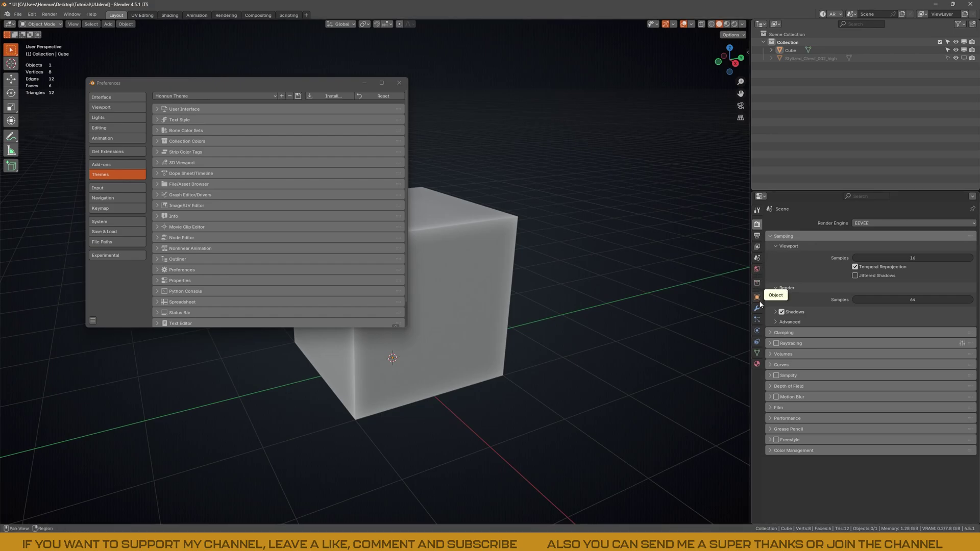
Examine the Box and Regular colour settings in the installed theme's User Interface section
{"action": "left_click", "coordinate": [158, 109]}
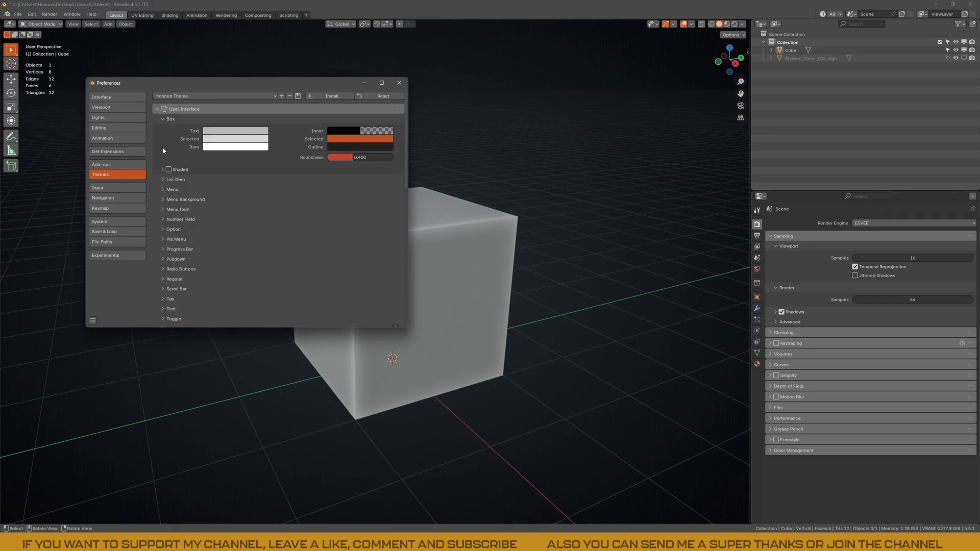
{"action": "left_click", "coordinate": [163, 119]}
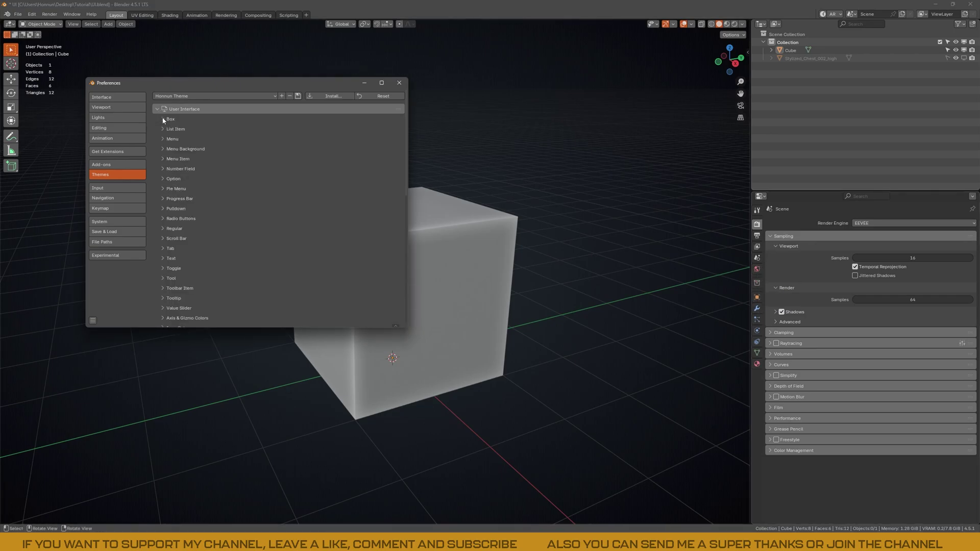
{"action": "left_click", "coordinate": [170, 232]}
{"action": "left_click", "coordinate": [358, 249]}
{"action": "left_click", "coordinate": [355, 251]}
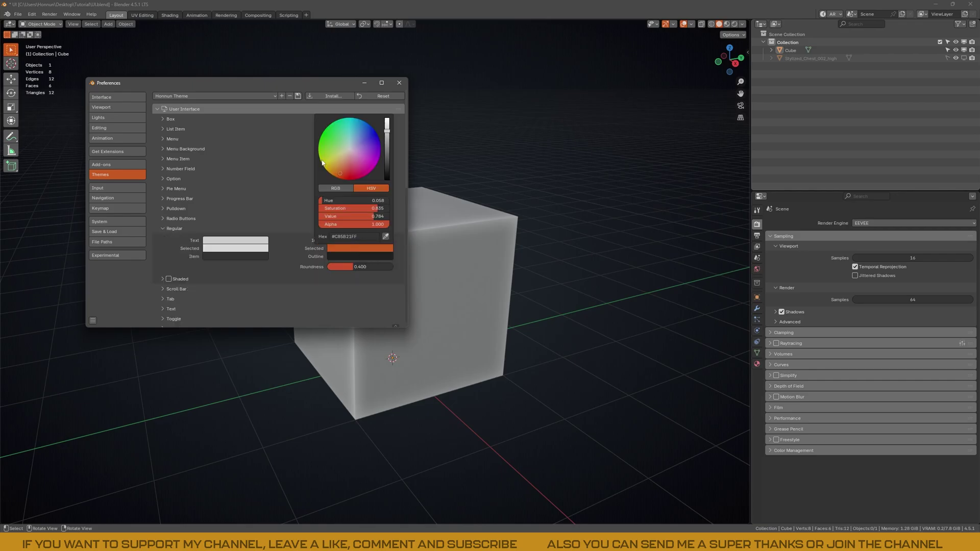
{"action": "left_click", "coordinate": [163, 229]}
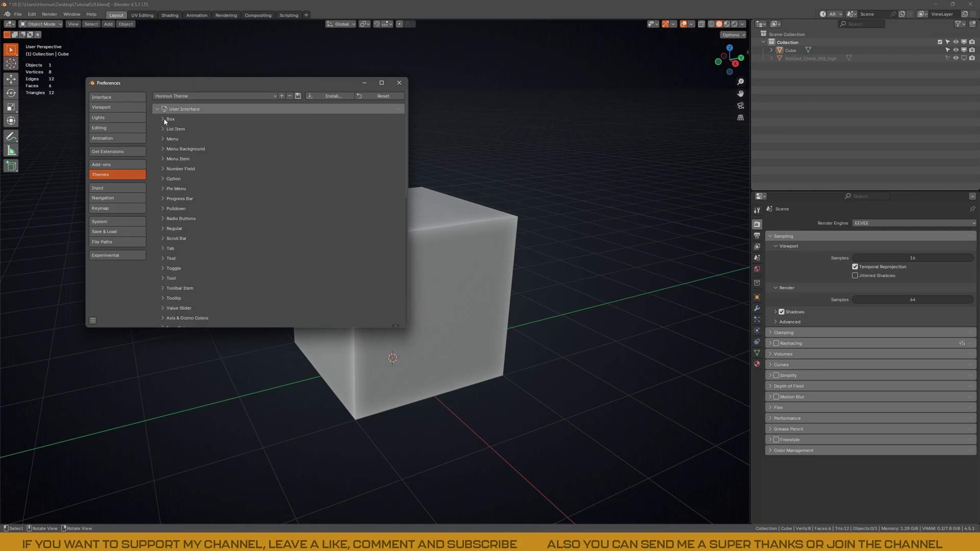
Try green #2BC82BFF as the Selected colour of the Box elements and restore the orange
{"action": "left_click", "coordinate": [163, 119]}
{"action": "left_click", "coordinate": [344, 139]}
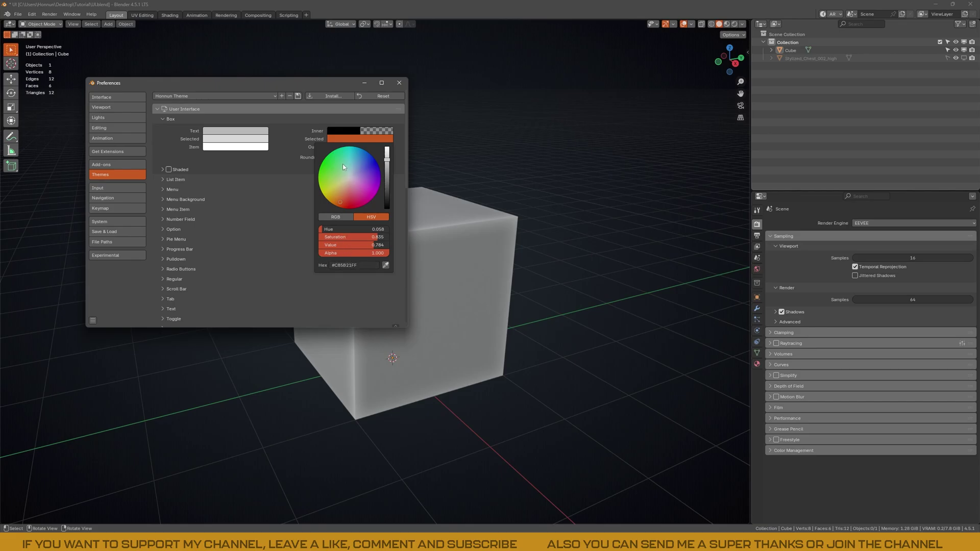
{"action": "left_click_drag", "start_coordinate": [342, 166], "coordinate": [328, 164]}
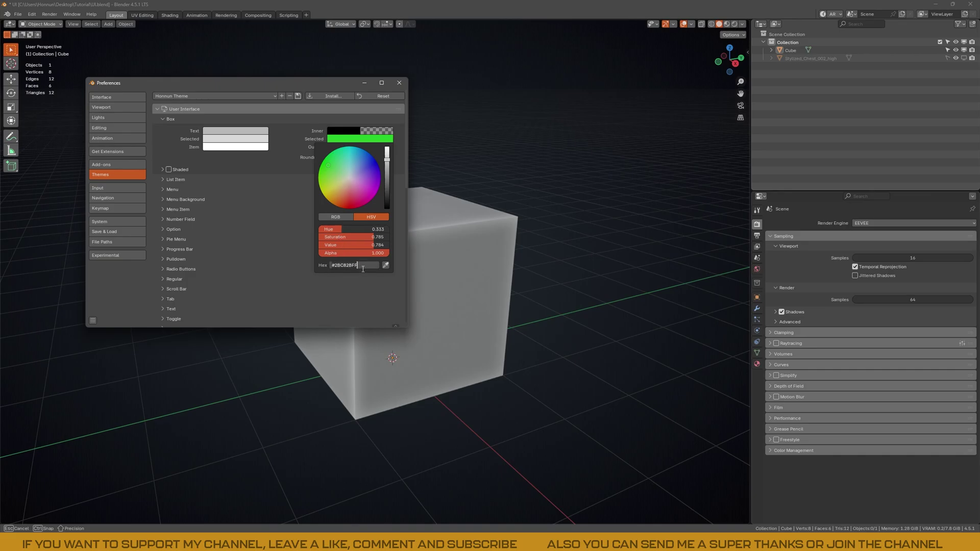
{"action": "key", "text": "Return"}
Examine the Menu Background and Menu colour settings of the User Interface theme
{"action": "left_click", "coordinate": [165, 200]}
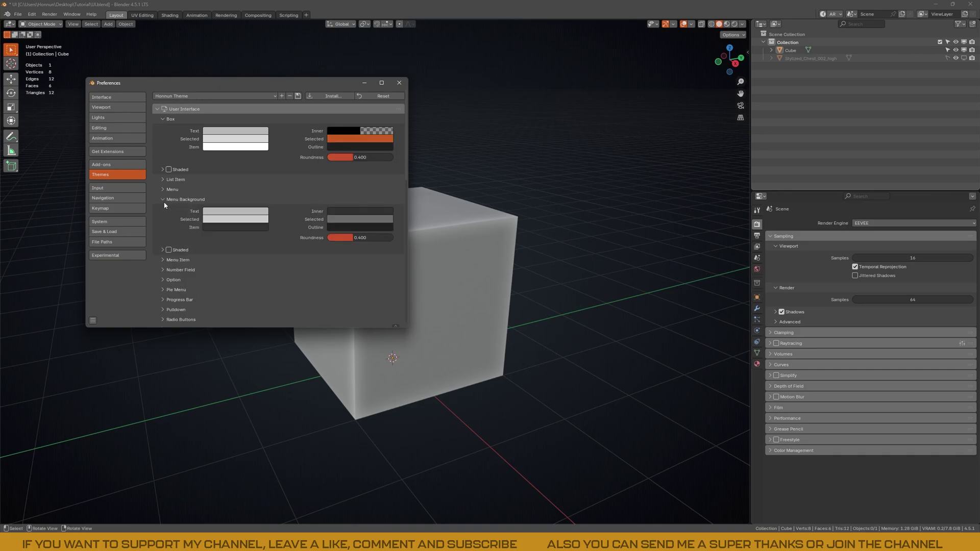
{"action": "left_click", "coordinate": [165, 199]}
{"action": "left_click", "coordinate": [165, 189]}
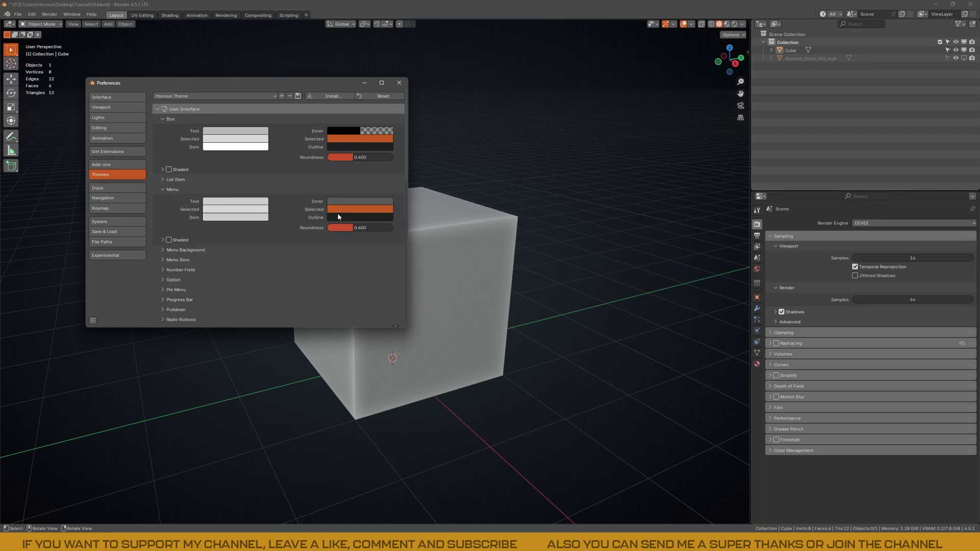
{"action": "left_click", "coordinate": [159, 190]}
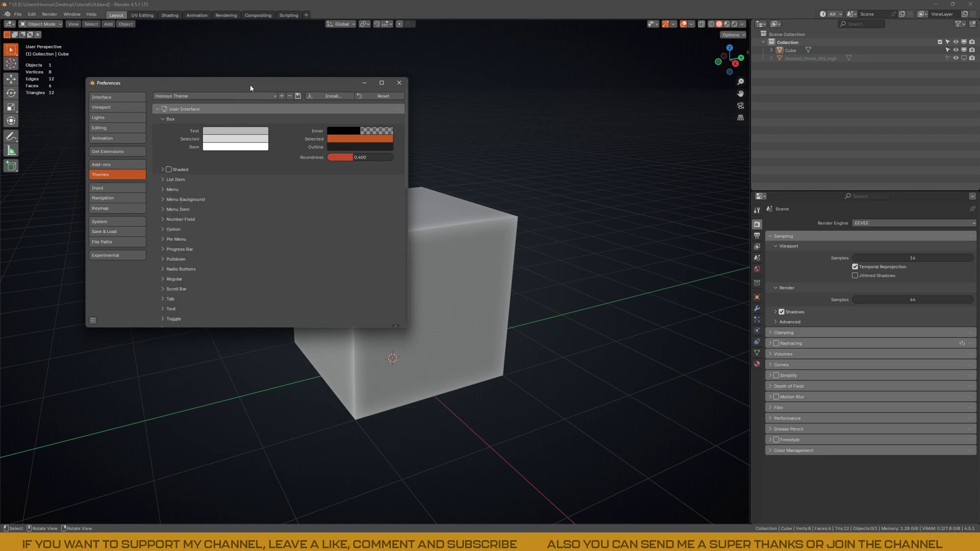
Hide the cube and reposition the Preferences window so the empty viewport background can be seen
{"action": "left_click_drag", "start_coordinate": [250, 84], "coordinate": [216, 182]}
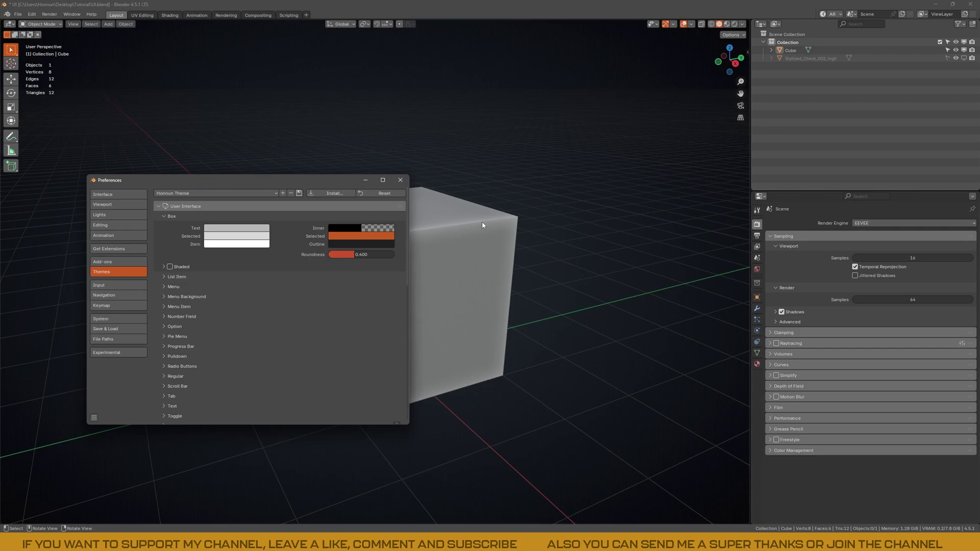
{"action": "key", "text": "h"}
{"action": "left_click_drag", "start_coordinate": [349, 181], "coordinate": [444, 432]}
{"action": "middle_click_drag", "start_coordinate": [558, 386], "coordinate": [445, 237]}
{"action": "left_click_drag", "start_coordinate": [290, 431], "coordinate": [209, 83]}
{"action": "left_click", "coordinate": [219, 63]}
Expand the Gradient Colors settings under Theme Space in the theme's 3D Viewport section
{"action": "left_click", "coordinate": [153, 109]}
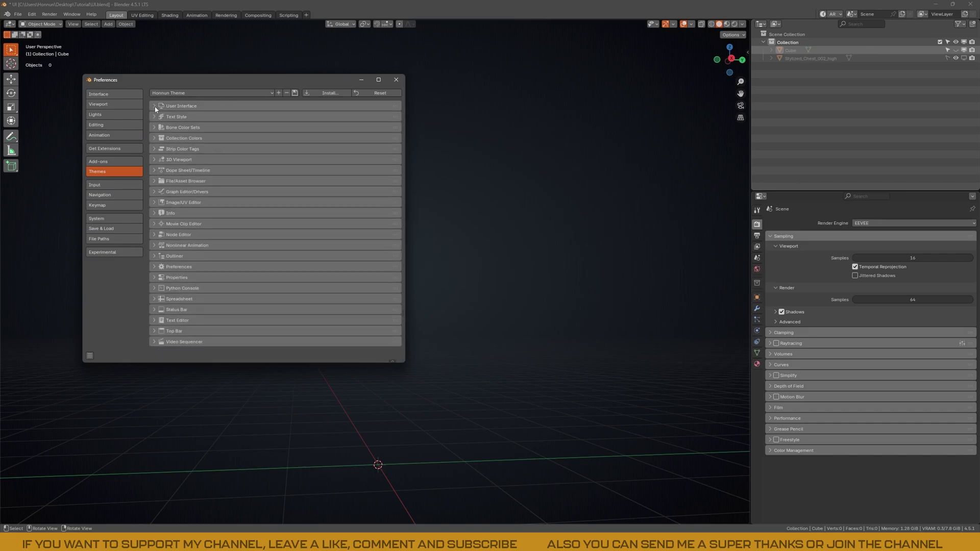
{"action": "left_click", "coordinate": [152, 174]}
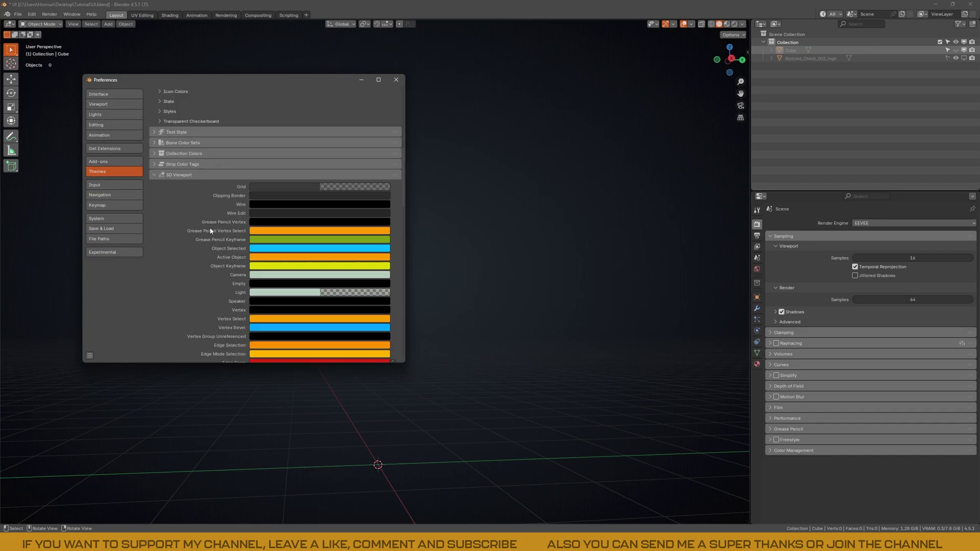
{"action": "scroll", "coordinate": [210, 231], "scroll_direction": "down", "scroll_amount": 15}
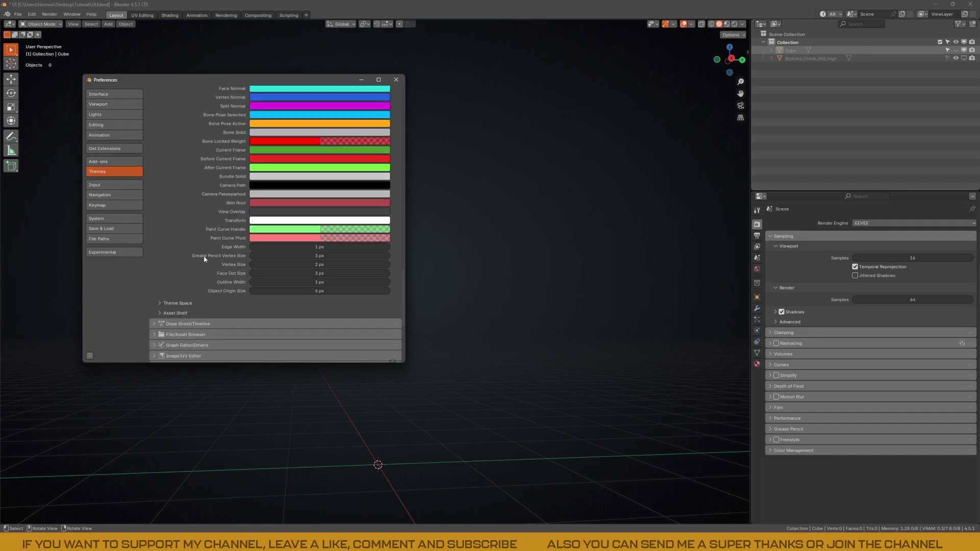
{"action": "left_click", "coordinate": [177, 303]}
{"action": "scroll", "coordinate": [179, 304], "scroll_direction": "down", "scroll_amount": 8}
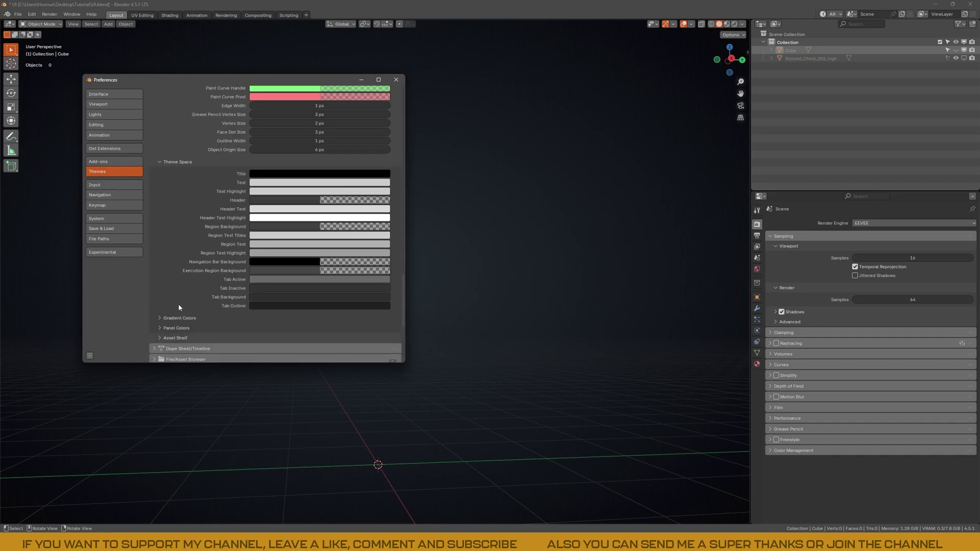
{"action": "left_click", "coordinate": [170, 273]}
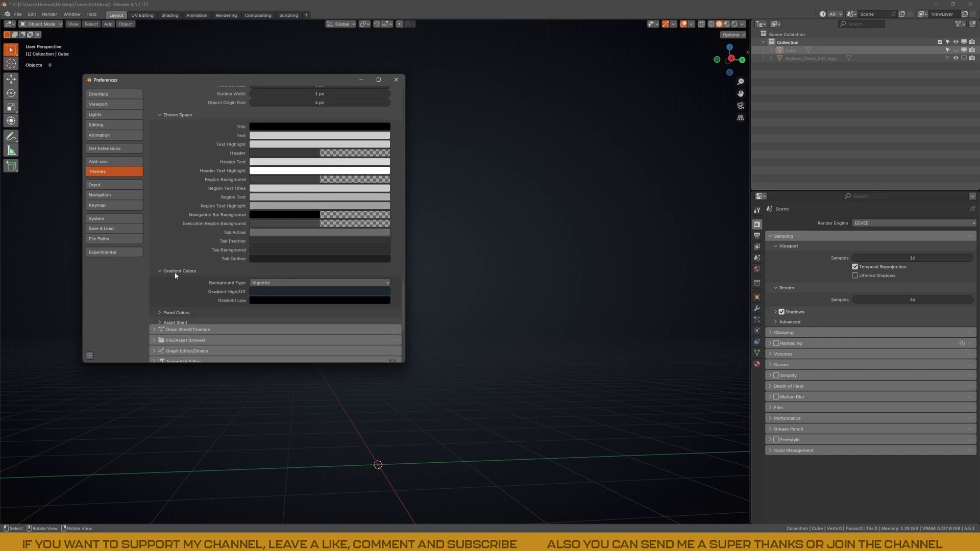
Set the 3D Viewport's gradient background type to Single Color
{"action": "left_click", "coordinate": [273, 285]}
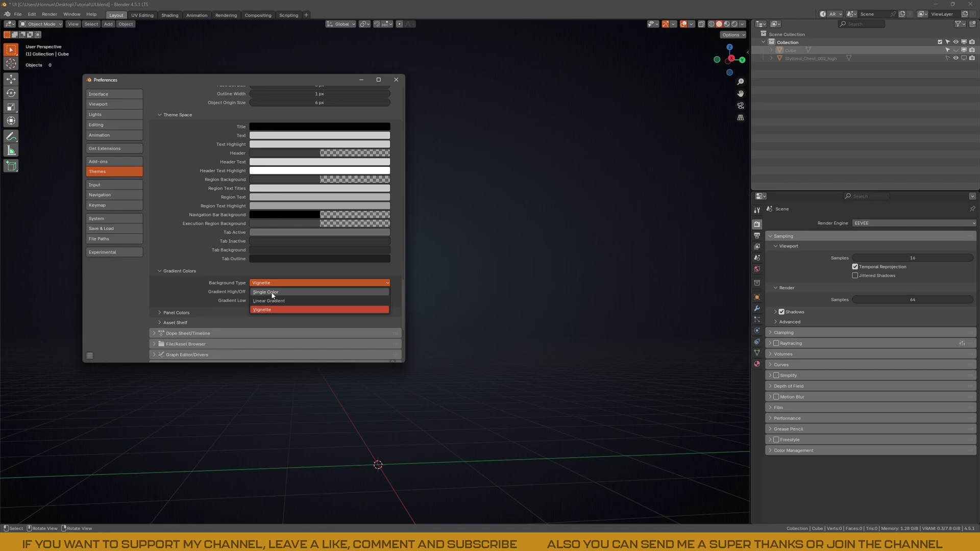
{"action": "left_click", "coordinate": [271, 292]}
{"action": "middle_click_drag", "start_coordinate": [522, 278], "coordinate": [552, 278]}
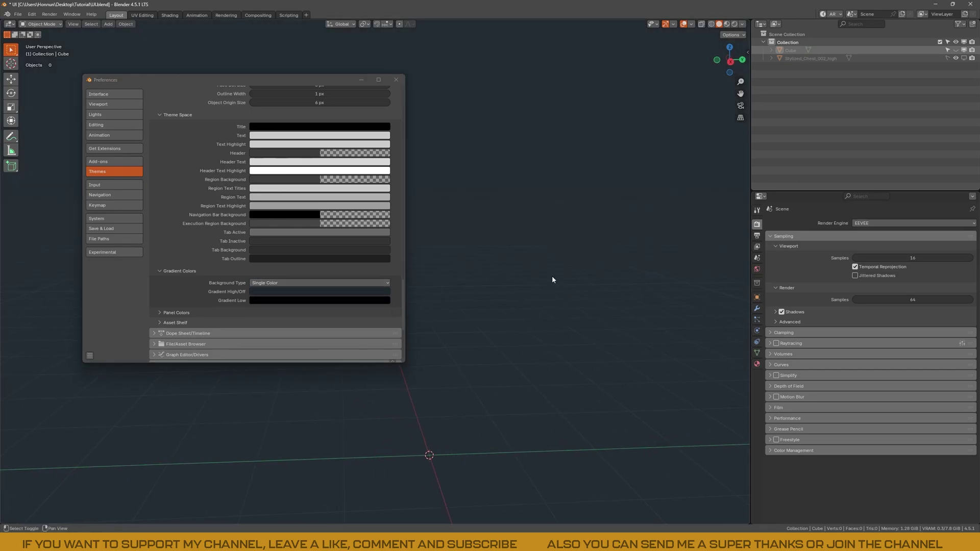
Change the Gradient High/Off colour to a dark purple-grey and set the background type to Vignette
{"action": "left_click", "coordinate": [331, 292]}
{"action": "mouse_move", "coordinate": [350, 216]}
{"action": "left_mouse_down"}
{"action": "mouse_move", "coordinate": [360, 205]}
{"action": "mouse_move", "coordinate": [347, 199]}
{"action": "left_mouse_up"}
{"action": "left_click", "coordinate": [270, 282]}
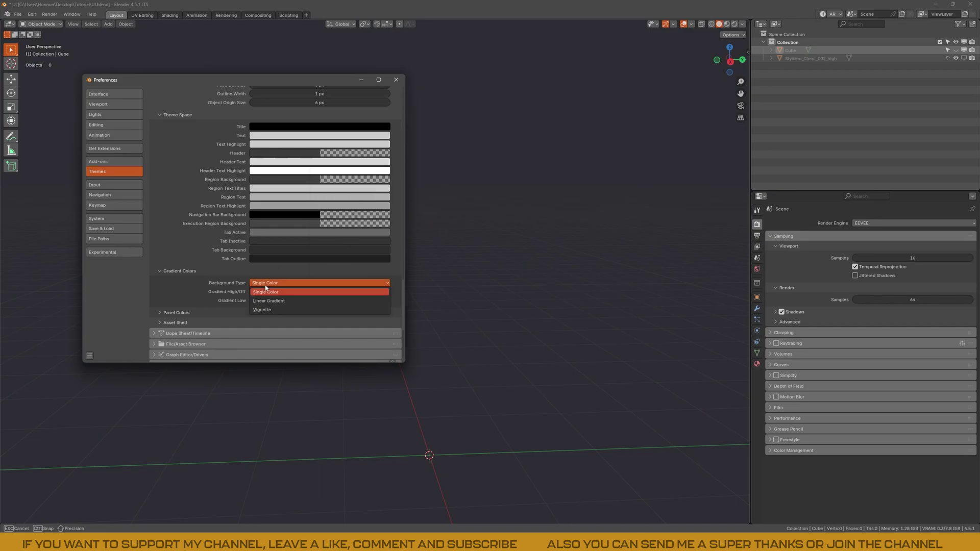
{"action": "left_click", "coordinate": [276, 311]}
{"action": "middle_click_drag", "start_coordinate": [423, 290], "coordinate": [468, 301]}
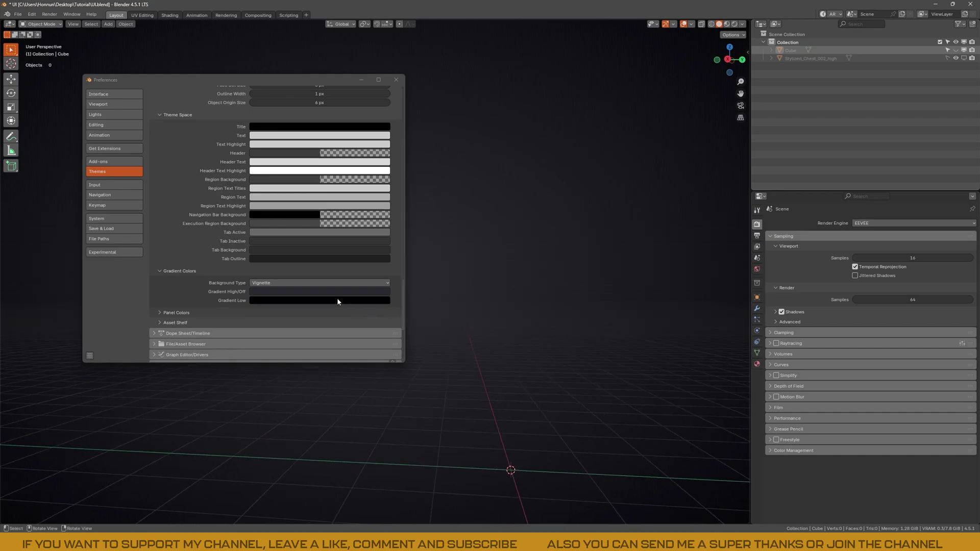
Set the theme's Gradient Low colour to black (#000000) and check it against the empty viewport
{"action": "left_click", "coordinate": [273, 299]}
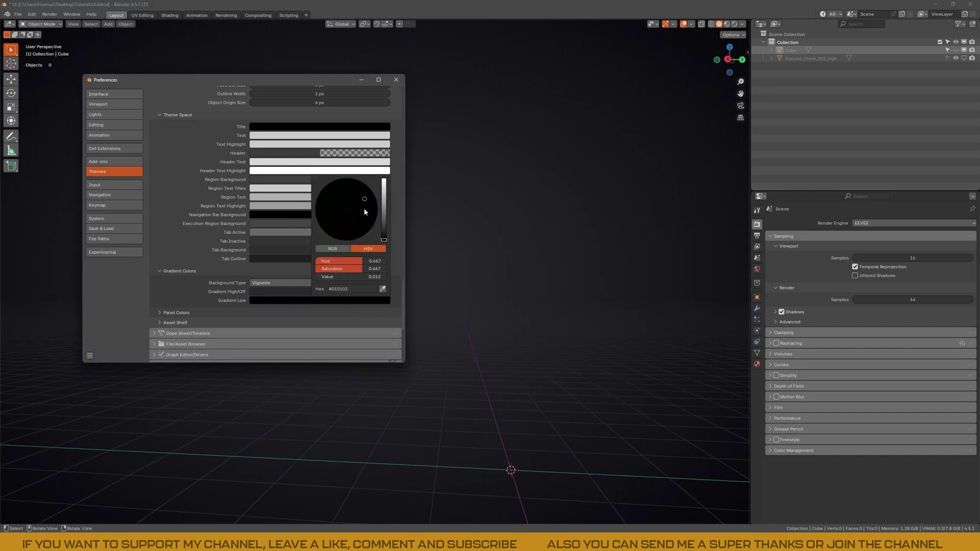
{"action": "mouse_move", "coordinate": [384, 240]}
{"action": "left_mouse_down"}
{"action": "mouse_move", "coordinate": [384, 196]}
{"action": "mouse_move", "coordinate": [383, 239]}
{"action": "left_mouse_up"}
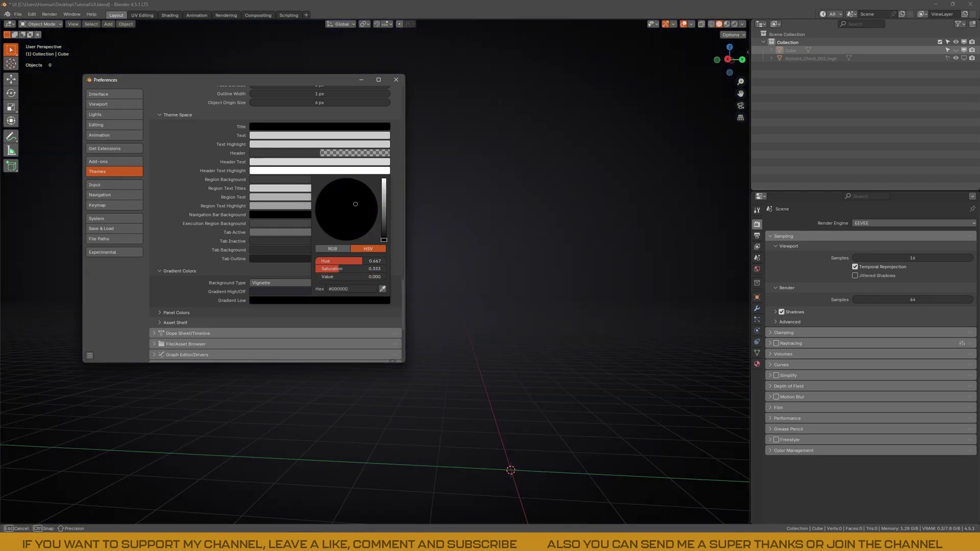
{"action": "middle_click_drag", "start_coordinate": [416, 218], "coordinate": [443, 223], "text": "shift"}
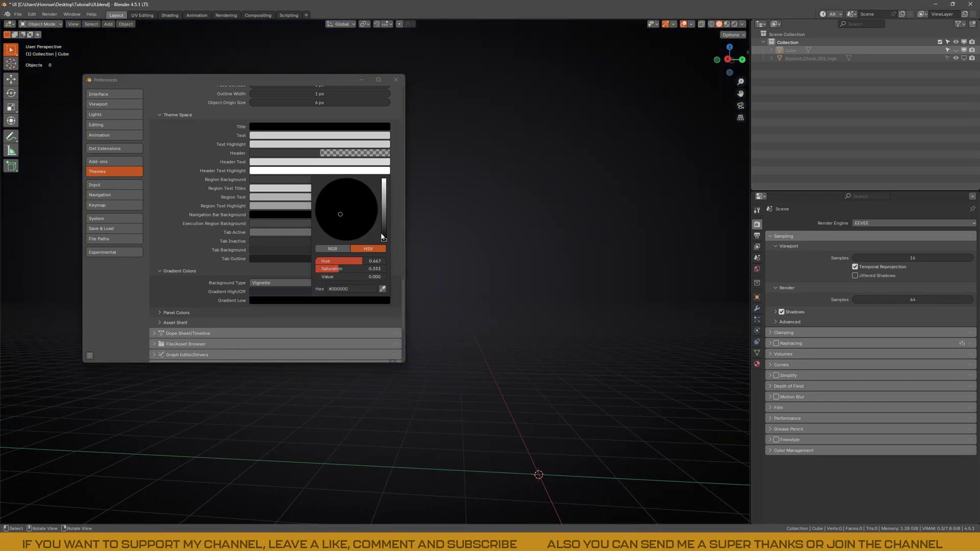
{"action": "mouse_move", "coordinate": [384, 237]}
{"action": "left_mouse_down"}
{"action": "mouse_move", "coordinate": [365, 194]}
{"action": "mouse_move", "coordinate": [354, 205]}
{"action": "mouse_move", "coordinate": [356, 183]}
{"action": "mouse_move", "coordinate": [384, 240]}
{"action": "left_mouse_up"}
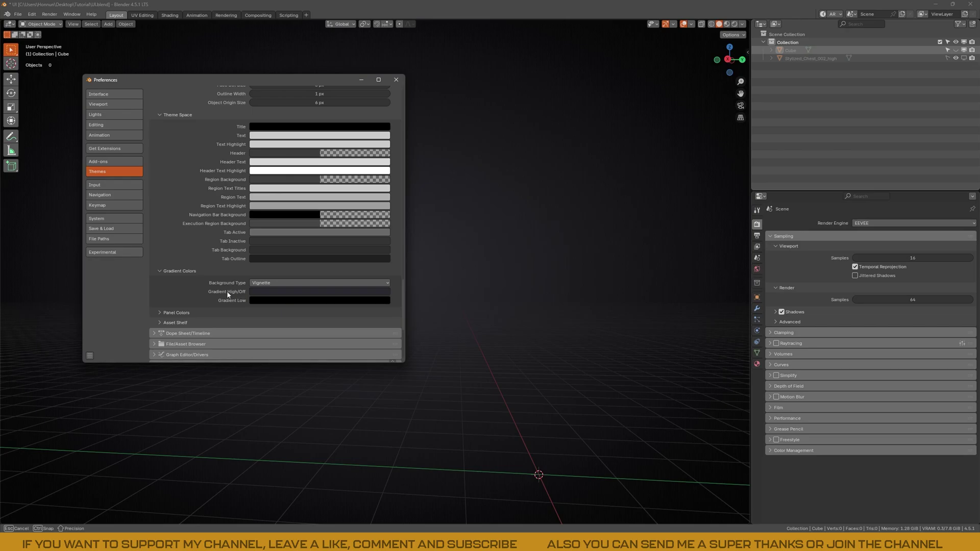
Brighten the Gradient High/Off colour and give it a muted blue-violet tint in the 3D Viewport background
{"action": "left_click", "coordinate": [261, 294]}
{"action": "left_click_drag", "start_coordinate": [379, 229], "coordinate": [384, 216]}
{"action": "middle_click_drag", "start_coordinate": [444, 228], "coordinate": [526, 266], "text": "shift"}
{"action": "scroll", "coordinate": [526, 266], "scroll_direction": "down", "scroll_amount": 2}
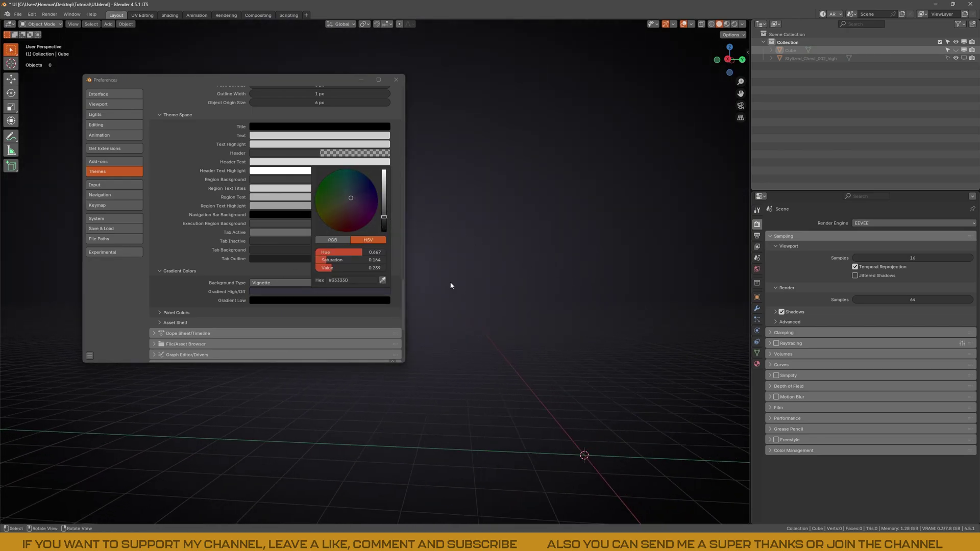
{"action": "left_click_drag", "start_coordinate": [384, 218], "coordinate": [383, 215]}
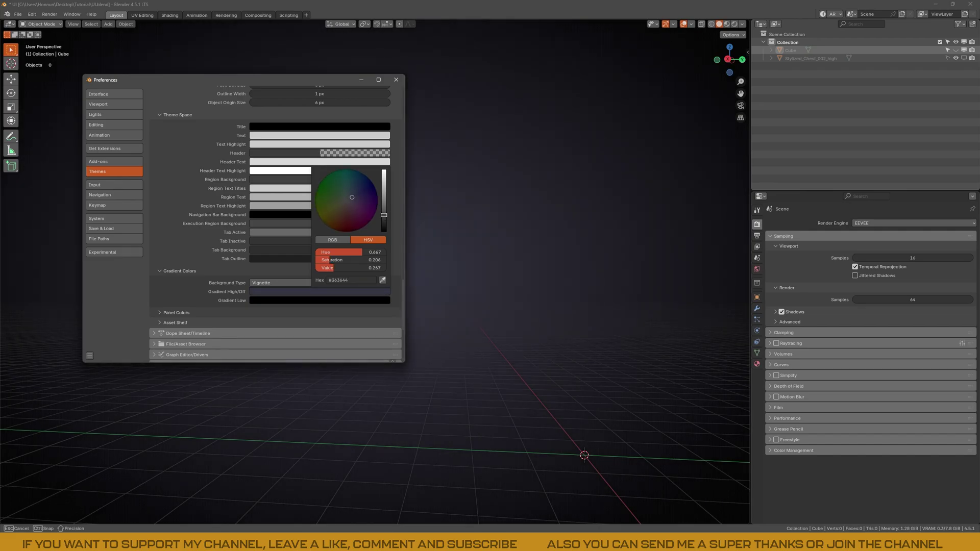
{"action": "left_click_drag", "start_coordinate": [342, 261], "coordinate": [326, 261]}
{"action": "left_click_drag", "start_coordinate": [393, 221], "coordinate": [352, 197]}
{"action": "middle_click_drag", "start_coordinate": [449, 230], "coordinate": [484, 250], "text": "shift"}
Remove the edited custom theme, reinstall it from Honnun_Theme.xml and close the Preferences window
{"action": "left_click_drag", "start_coordinate": [328, 83], "coordinate": [388, 116]}
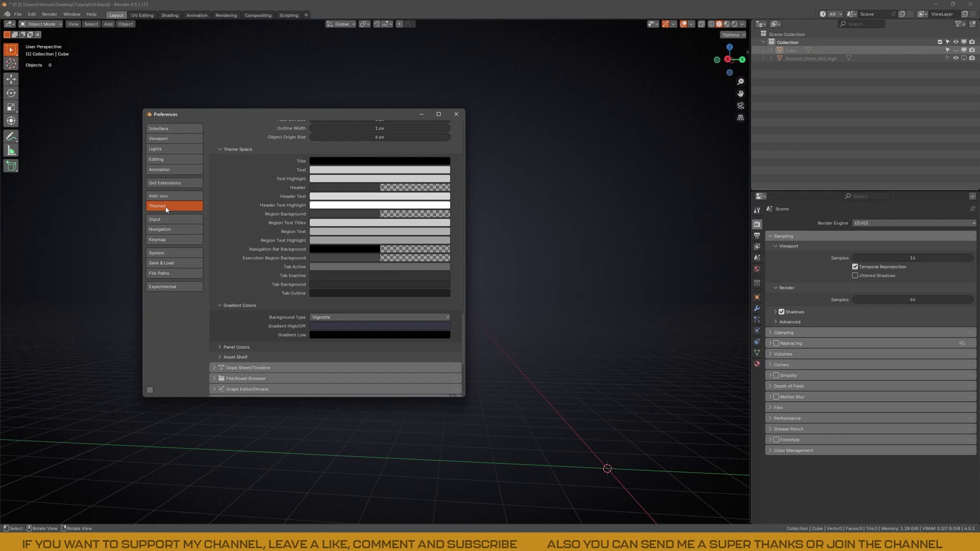
{"action": "scroll", "coordinate": [252, 191], "scroll_direction": "up", "scroll_amount": 15}
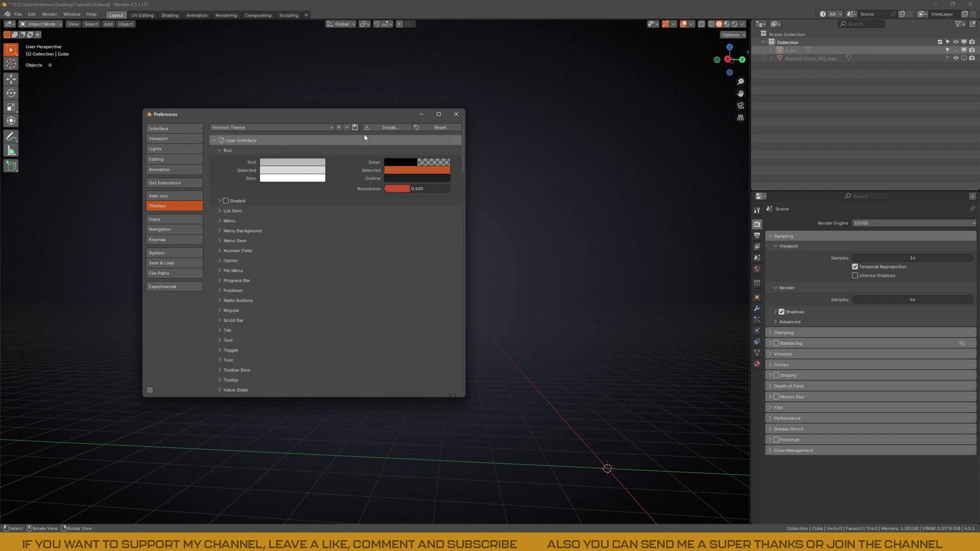
{"action": "left_click", "coordinate": [347, 128]}
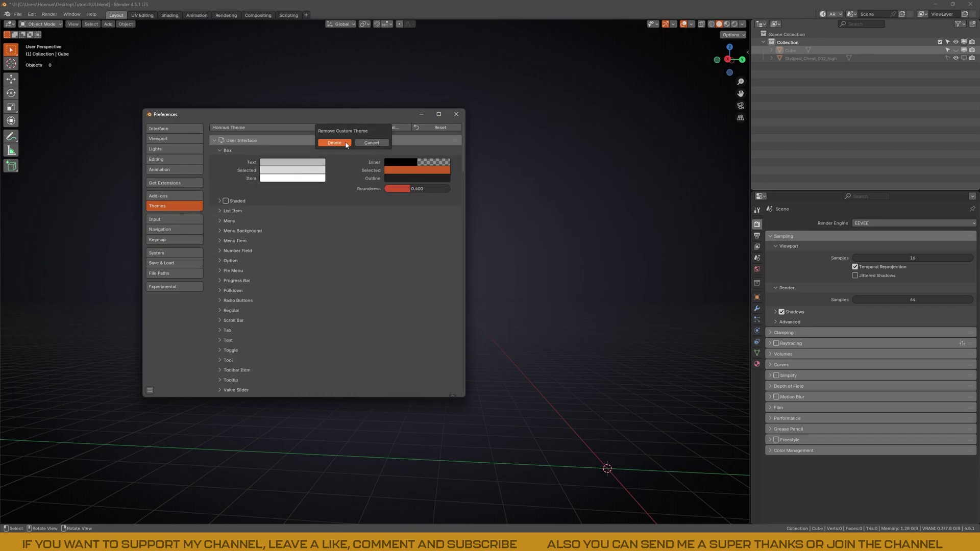
{"action": "left_click", "coordinate": [346, 144]}
{"action": "left_click", "coordinate": [385, 133]}
{"action": "left_click", "coordinate": [224, 182]}
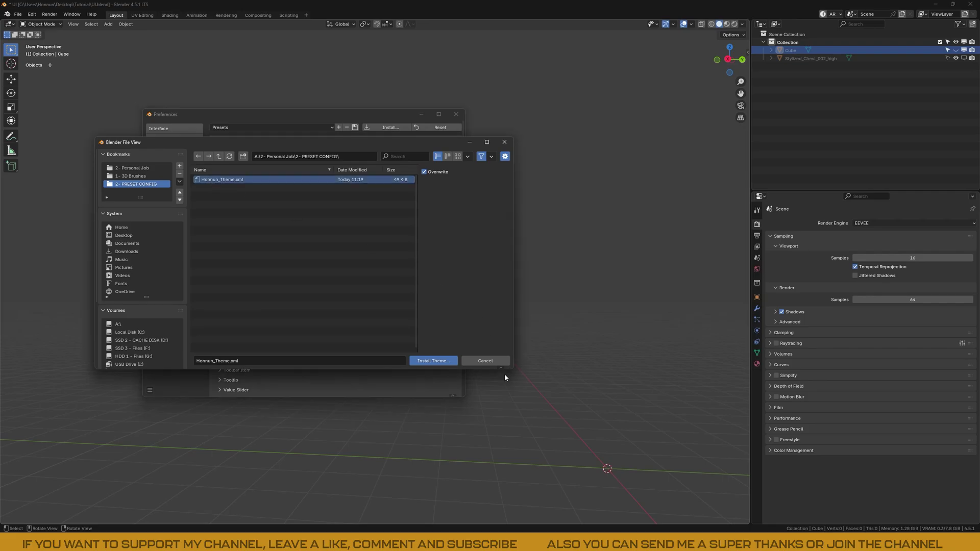
{"action": "left_click", "coordinate": [445, 360]}
{"action": "left_click", "coordinate": [455, 115]}
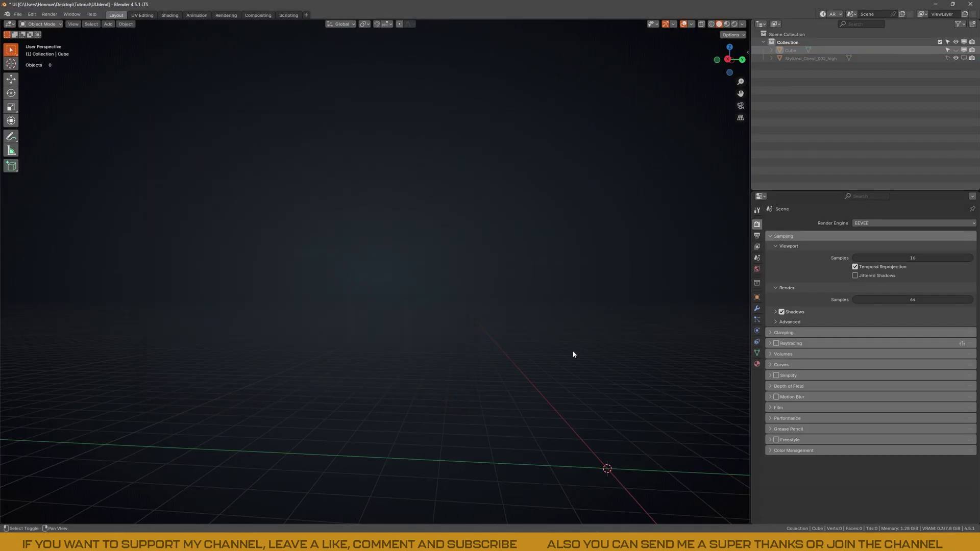
Show the Stylized_Chest_002_high object in the viewport and bring its front into view
{"action": "middle_click_drag", "start_coordinate": [573, 354], "coordinate": [409, 329]}
{"action": "left_click", "coordinate": [964, 58]}
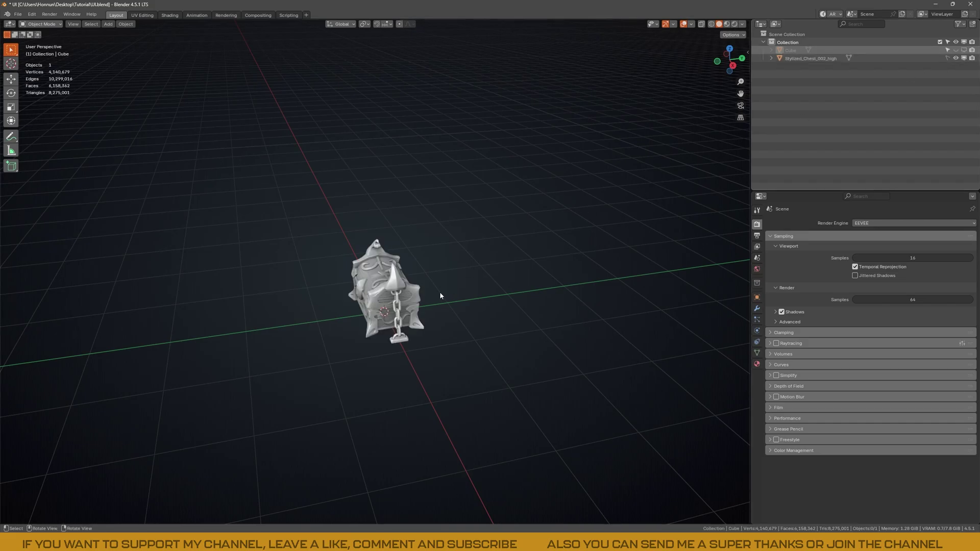
{"action": "middle_click_drag", "start_coordinate": [353, 359], "coordinate": [404, 296]}
{"action": "scroll", "coordinate": [404, 295], "scroll_direction": "up", "scroll_amount": 1}
{"action": "key", "text": "b"}
{"action": "left_click_drag", "start_coordinate": [540, 202], "coordinate": [105, 466]}
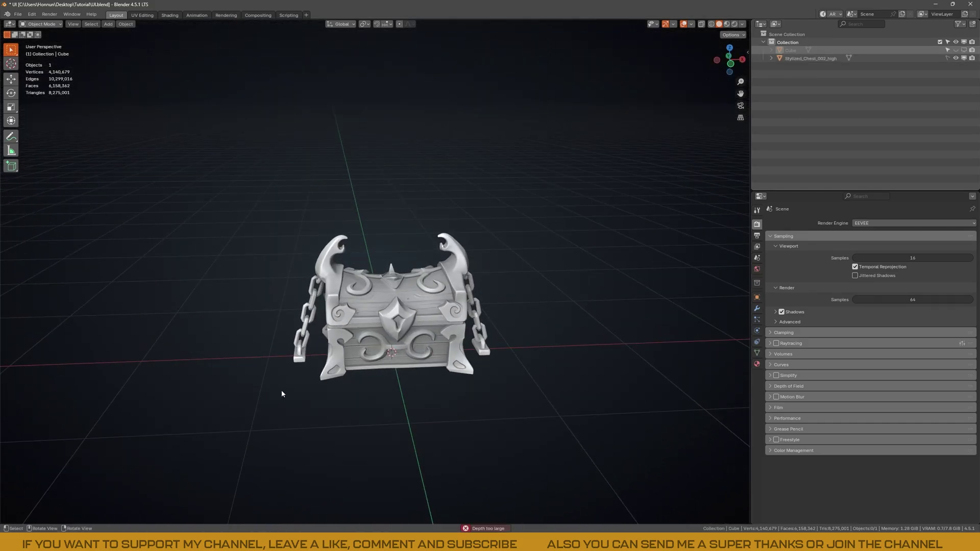
Examine the chest's shading and surface detail against the new viewport background from several angles
{"action": "scroll", "coordinate": [376, 293], "scroll_direction": "up", "scroll_amount": 1}
{"action": "left_click", "coordinate": [375, 293]}
{"action": "scroll", "coordinate": [419, 290], "scroll_direction": "up", "scroll_amount": 1}
{"action": "key", "text": "alt+a"}
{"action": "middle_click_drag", "start_coordinate": [403, 310], "coordinate": [282, 261]}
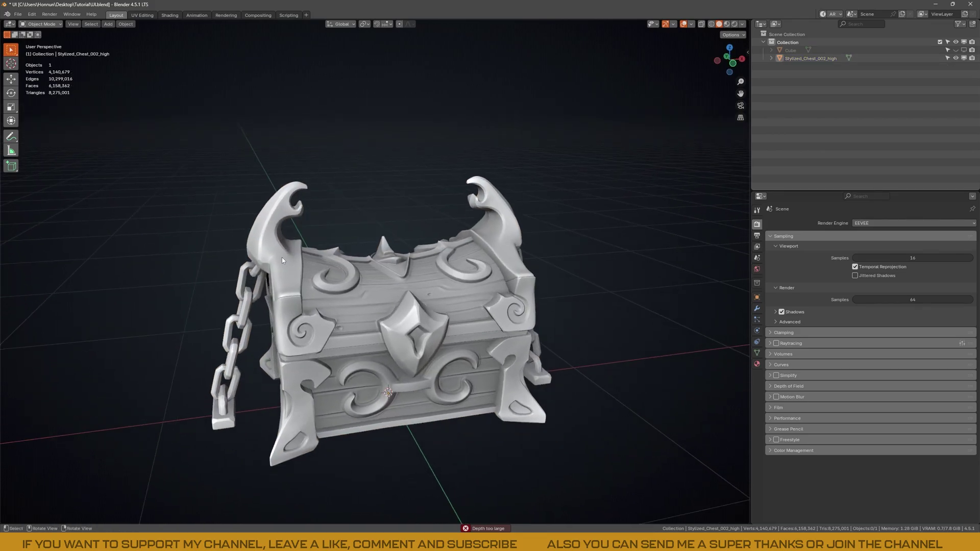
{"action": "middle_click_drag", "start_coordinate": [416, 261], "coordinate": [273, 265]}
{"action": "scroll", "coordinate": [294, 286], "scroll_direction": "up", "scroll_amount": 1}
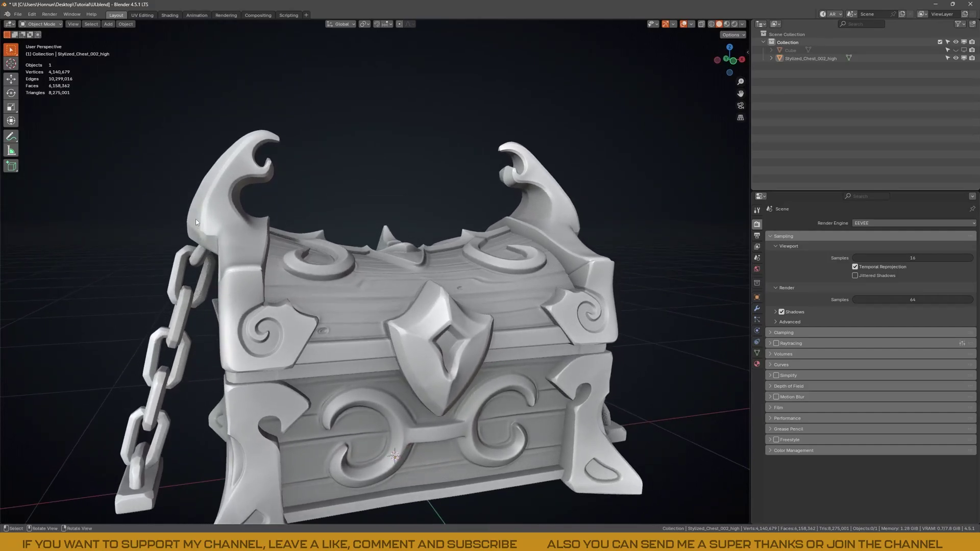
{"action": "middle_click_drag", "start_coordinate": [363, 261], "coordinate": [413, 265]}
{"action": "scroll", "coordinate": [373, 274], "scroll_direction": "down", "scroll_amount": 1}
{"action": "left_click", "coordinate": [373, 274]}
{"action": "left_click", "coordinate": [699, 144]}
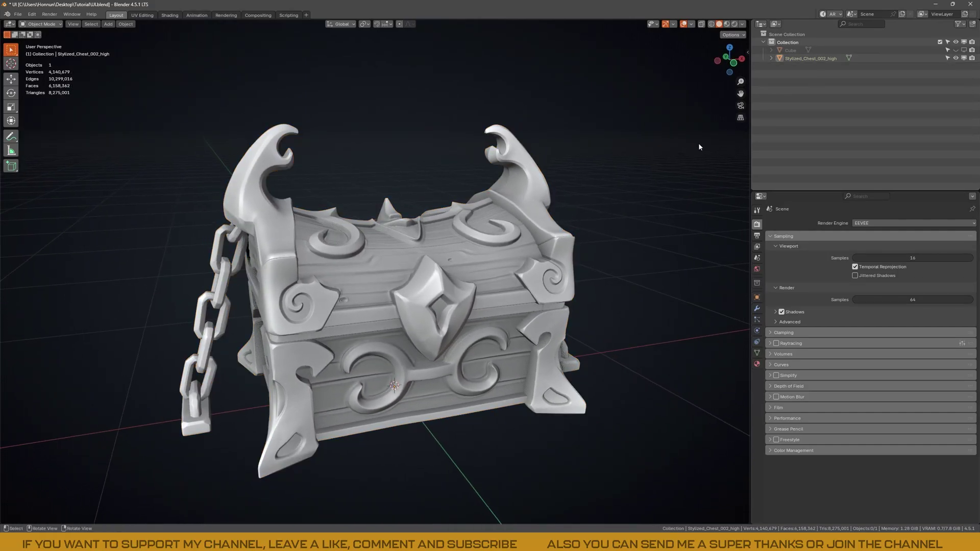
Turn off Cavity in the viewport shading and select the chest to inspect it without the effect
{"action": "left_click", "coordinate": [742, 25]}
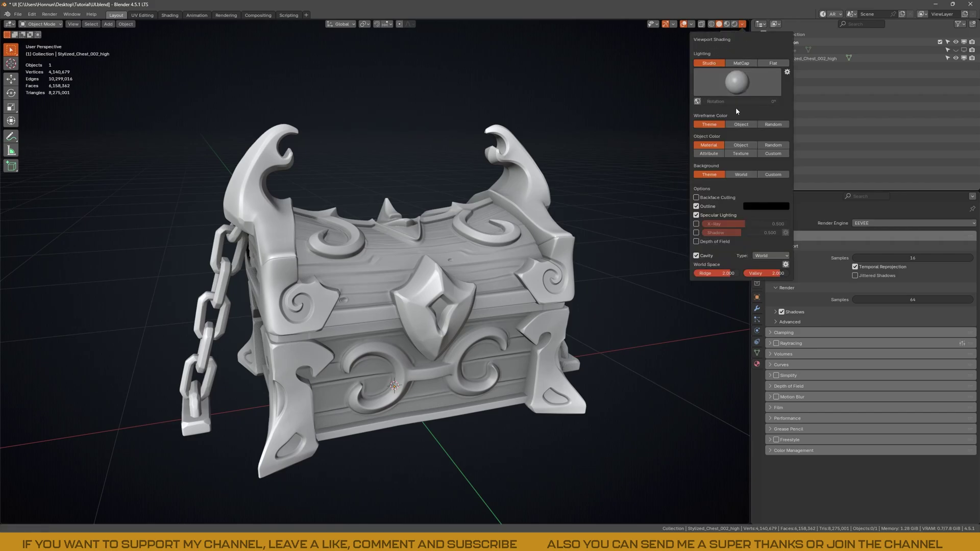
{"action": "left_click", "coordinate": [703, 257]}
{"action": "left_click", "coordinate": [700, 257]}
{"action": "left_click", "coordinate": [697, 257]}
{"action": "mouse_move", "coordinate": [428, 266]}
{"action": "middle_mouse_down"}
{"action": "mouse_move", "coordinate": [388, 278]}
{"action": "mouse_move", "coordinate": [448, 262]}
{"action": "mouse_move", "coordinate": [421, 273]}
{"action": "mouse_move", "coordinate": [403, 327]}
{"action": "mouse_move", "coordinate": [449, 339]}
{"action": "mouse_move", "coordinate": [500, 320]}
{"action": "mouse_move", "coordinate": [464, 288]}
{"action": "mouse_move", "coordinate": [482, 296]}
{"action": "middle_mouse_up"}
{"action": "left_click", "coordinate": [421, 275]}
{"action": "scroll", "coordinate": [449, 339], "scroll_direction": "up", "scroll_amount": 2}
{"action": "scroll", "coordinate": [469, 303], "scroll_direction": "down", "scroll_amount": 2}
{"action": "scroll", "coordinate": [469, 303], "scroll_direction": "down", "scroll_amount": 1}
{"action": "left_click", "coordinate": [465, 289], "text": "shift"}
{"action": "left_click", "coordinate": [464, 289], "text": "shift"}
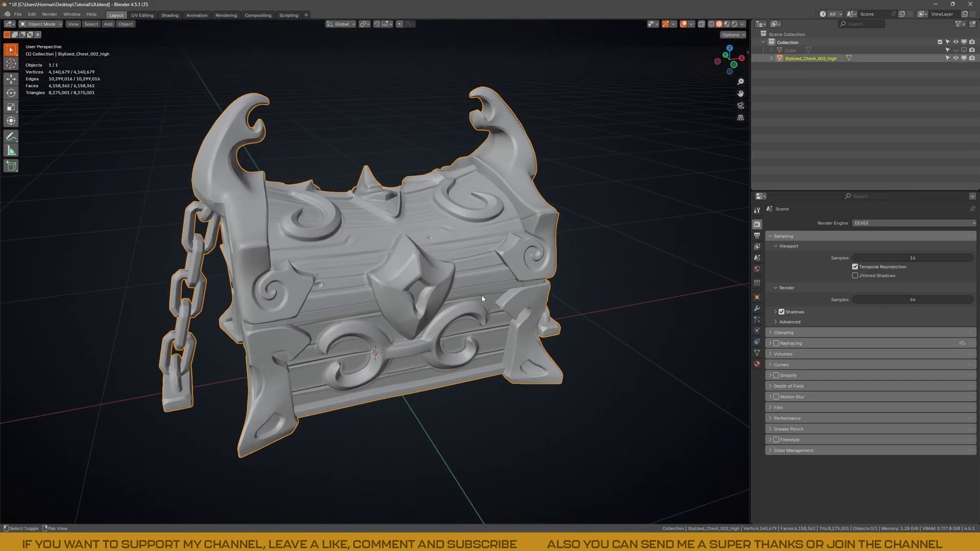
Turn Cavity shading back on and set its type to Screen
{"action": "left_click", "coordinate": [742, 24]}
{"action": "left_click", "coordinate": [697, 256]}
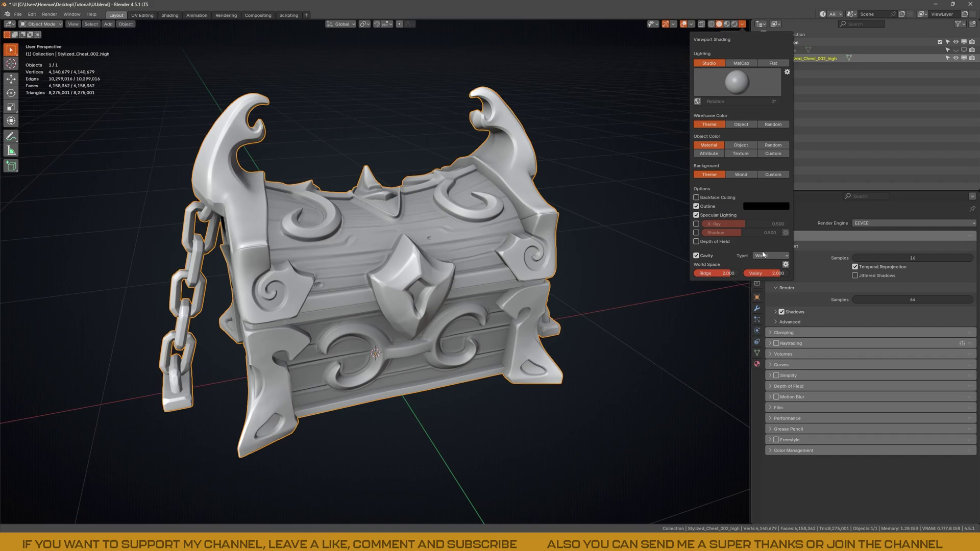
{"action": "left_click", "coordinate": [763, 255]}
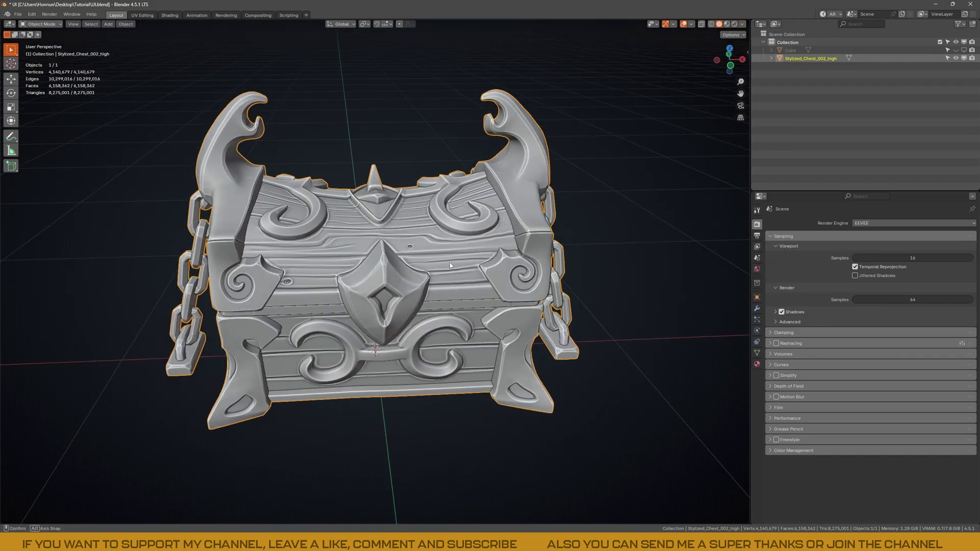
{"action": "middle_click_drag", "start_coordinate": [450, 265], "coordinate": [332, 202]}
Set the screen-space cavity Ridge to 0.410 and Valley to 0.918, and check the chest's edges up close
{"action": "left_click", "coordinate": [742, 24]}
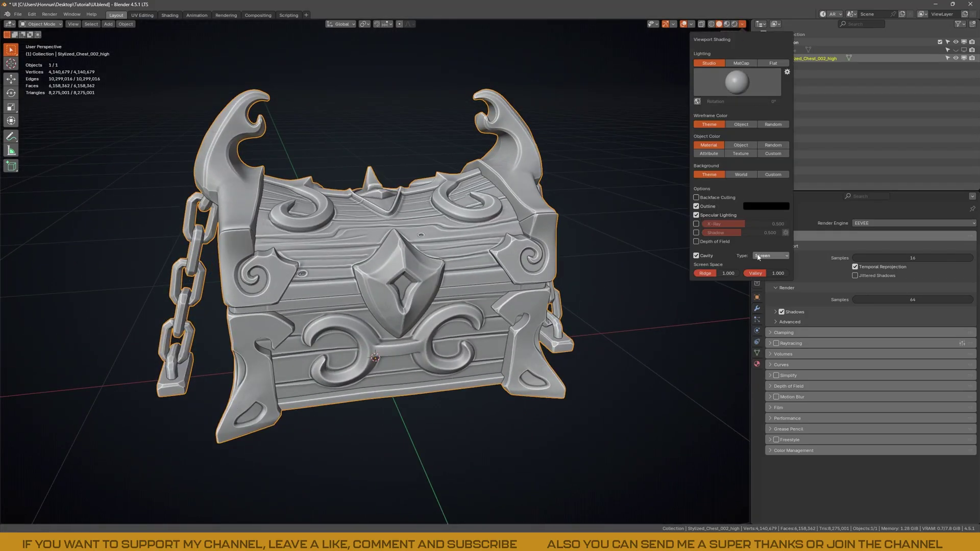
{"action": "mouse_move", "coordinate": [728, 273]}
{"action": "left_mouse_down"}
{"action": "mouse_move", "coordinate": [710, 273]}
{"action": "mouse_move", "coordinate": [772, 273]}
{"action": "mouse_move", "coordinate": [762, 273]}
{"action": "left_mouse_up"}
{"action": "middle_click_drag", "start_coordinate": [510, 265], "coordinate": [434, 255]}
{"action": "scroll", "coordinate": [434, 255], "scroll_direction": "up", "scroll_amount": 5}
{"action": "middle_click_drag", "start_coordinate": [586, 168], "coordinate": [481, 197], "text": "shift"}
{"action": "mouse_move", "coordinate": [362, 278]}
{"action": "middle_mouse_down"}
{"action": "mouse_move", "coordinate": [349, 272]}
{"action": "mouse_move", "coordinate": [419, 270]}
{"action": "mouse_move", "coordinate": [470, 283]}
{"action": "middle_mouse_up"}
{"action": "scroll", "coordinate": [418, 271], "scroll_direction": "down", "scroll_amount": 4}
Switch the cavity type to World, set its Ridge to 2 and adjust its Valley strength
{"action": "left_click", "coordinate": [743, 24]}
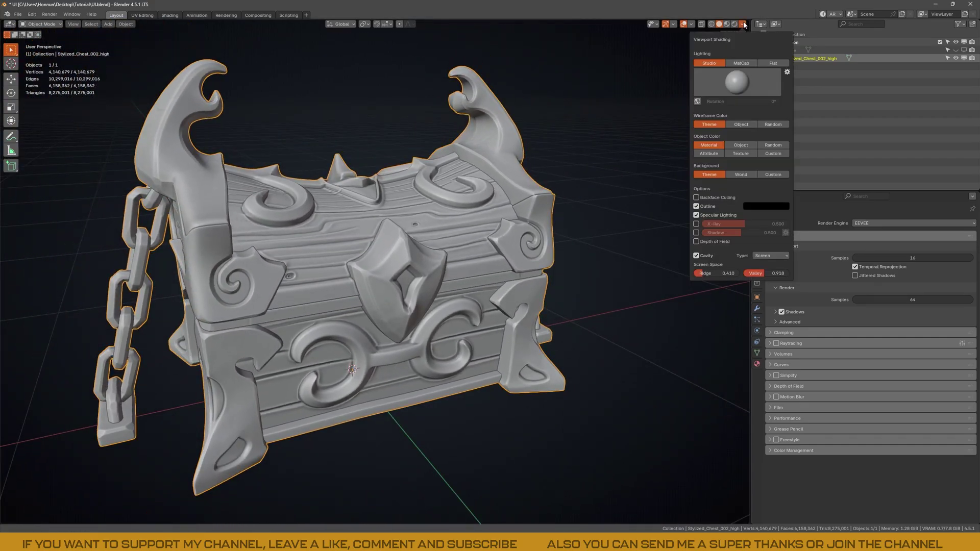
{"action": "left_click", "coordinate": [768, 256]}
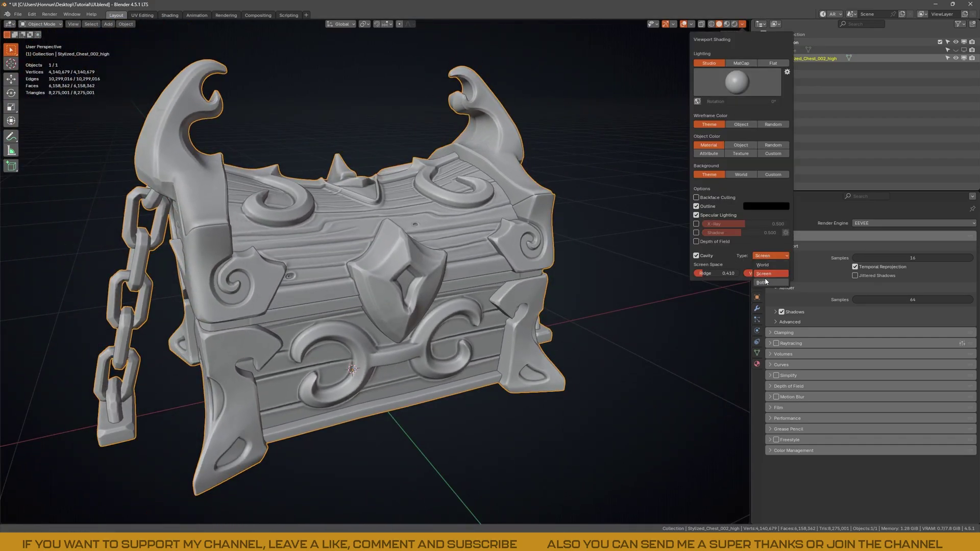
{"action": "left_click", "coordinate": [766, 265]}
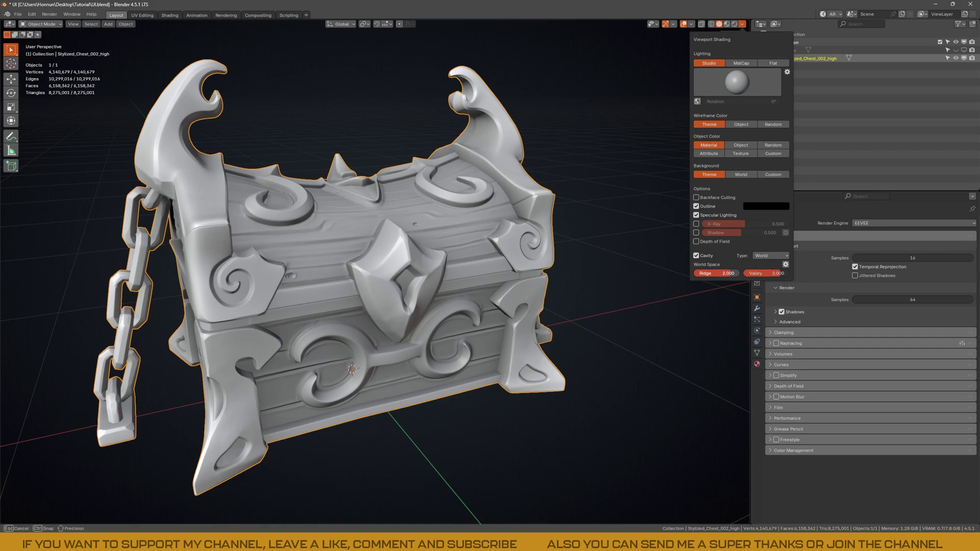
{"action": "left_click_drag", "start_coordinate": [728, 273], "coordinate": [719, 273]}
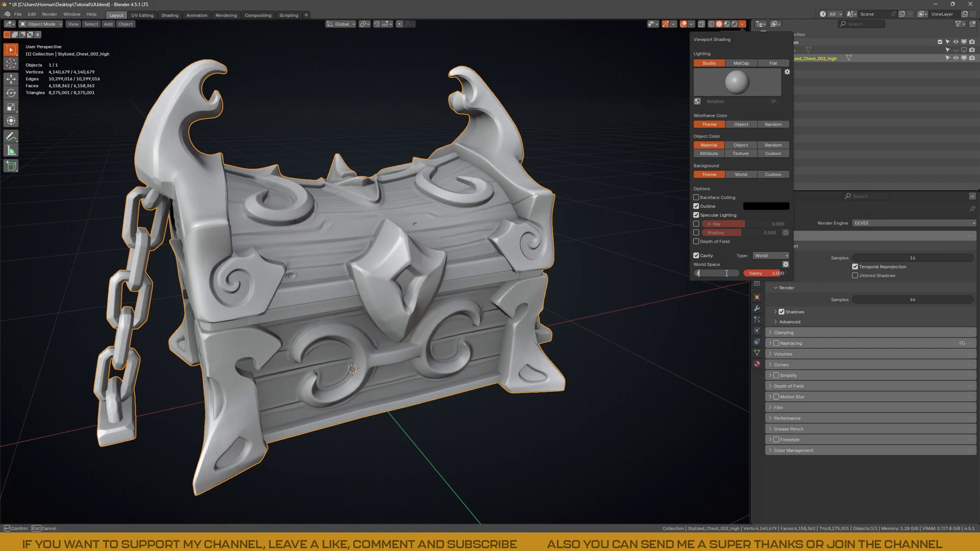
{"action": "mouse_move", "coordinate": [760, 274]}
{"action": "left_mouse_down"}
{"action": "mouse_move", "coordinate": [738, 274]}
{"action": "mouse_move", "coordinate": [764, 274]}
{"action": "left_mouse_up"}
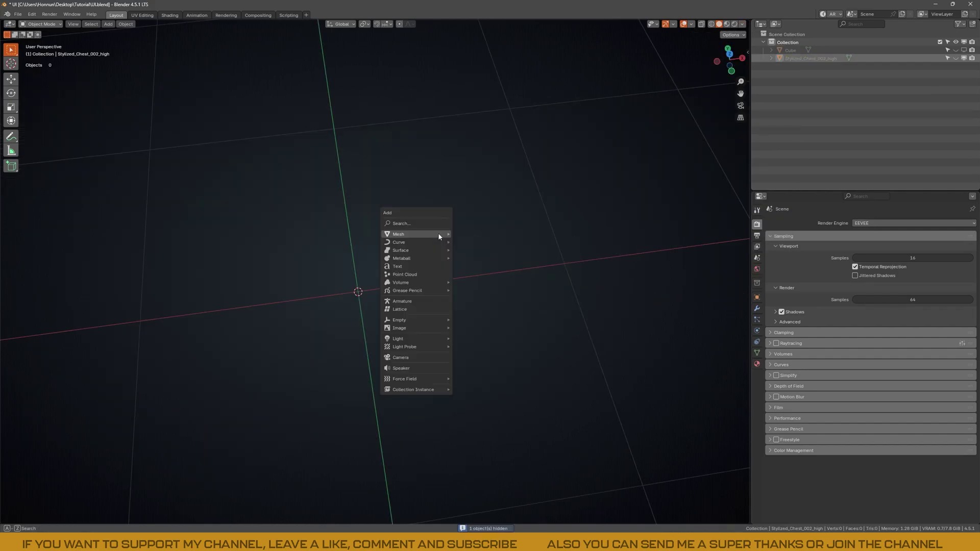
Add a cylinder with the chest hidden and scale its bottom face to about 0.234 to form a funnel
{"action": "mouse_move", "coordinate": [416, 234]}
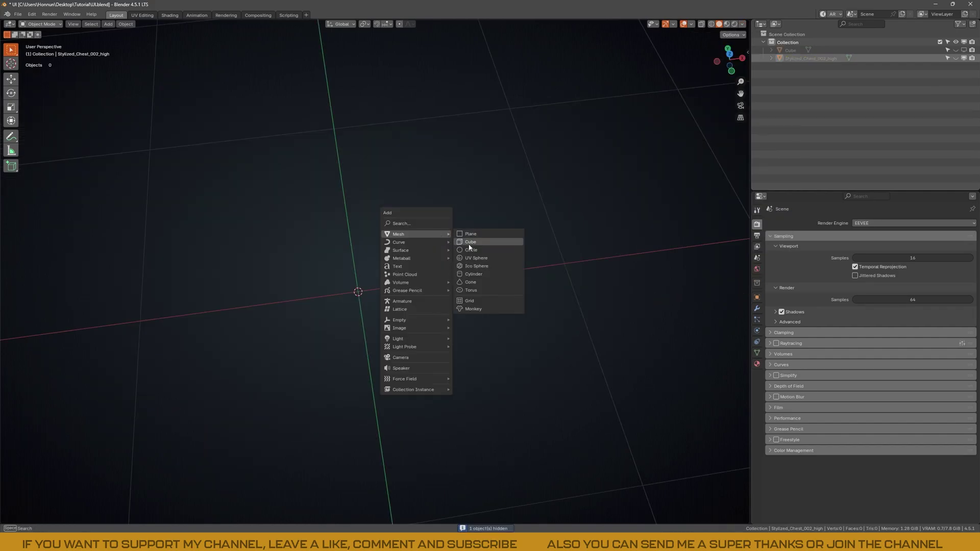
{"action": "left_click", "coordinate": [474, 274]}
{"action": "key", "text": "s"}
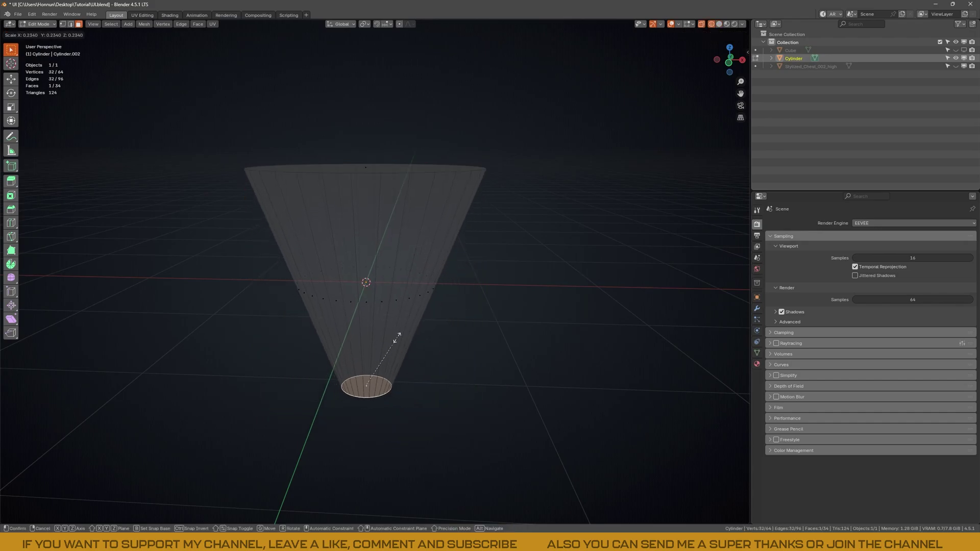
{"action": "left_click", "coordinate": [397, 337]}
Leave X-ray display and delete the cylinder's top face to open the funnel
{"action": "key", "text": "alt+z"}
{"action": "middle_click_drag", "start_coordinate": [398, 337], "coordinate": [408, 269]}
{"action": "key", "text": "x"}
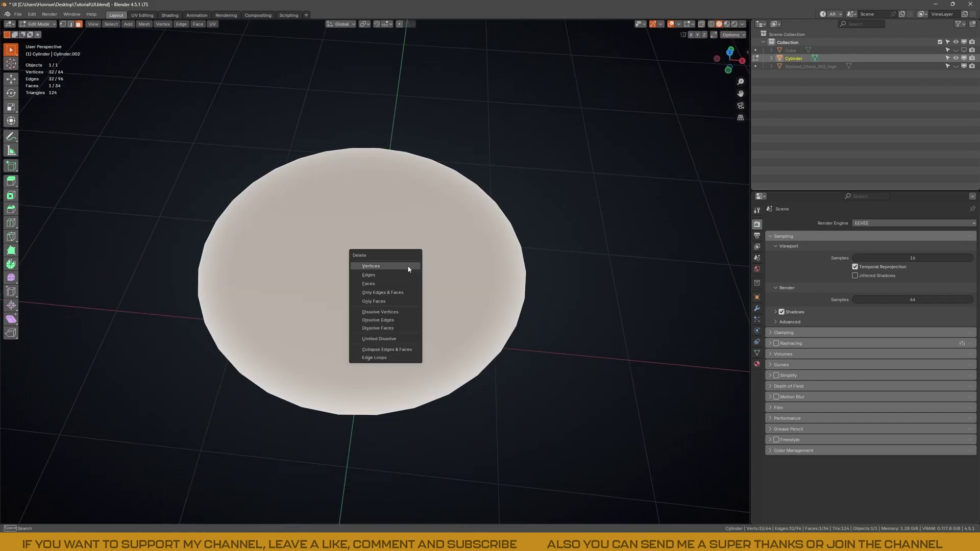
{"action": "left_click", "coordinate": [395, 285]}
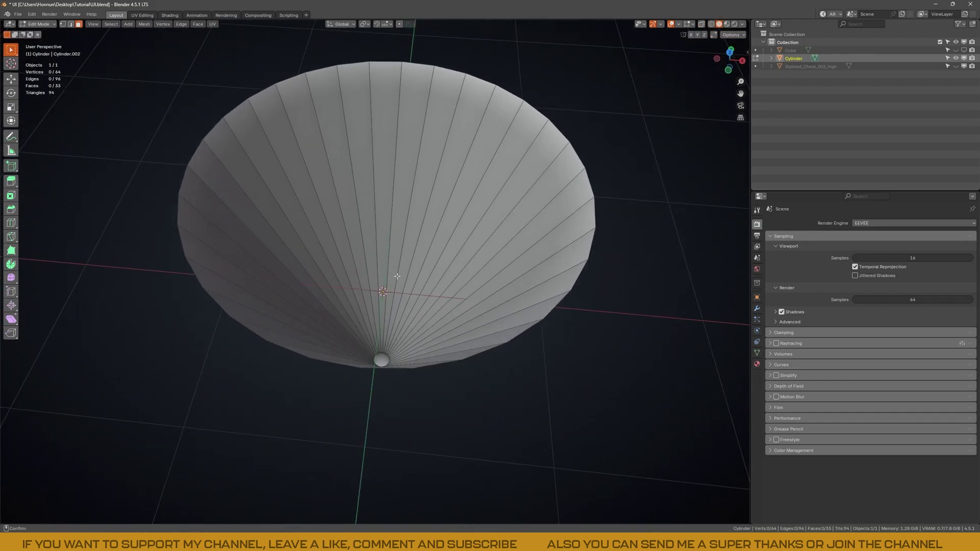
Smooth the funnel with a subdivision modifier and bevel the rim around its small bottom face
{"action": "scroll", "coordinate": [406, 300], "scroll_direction": "up", "scroll_amount": 5}
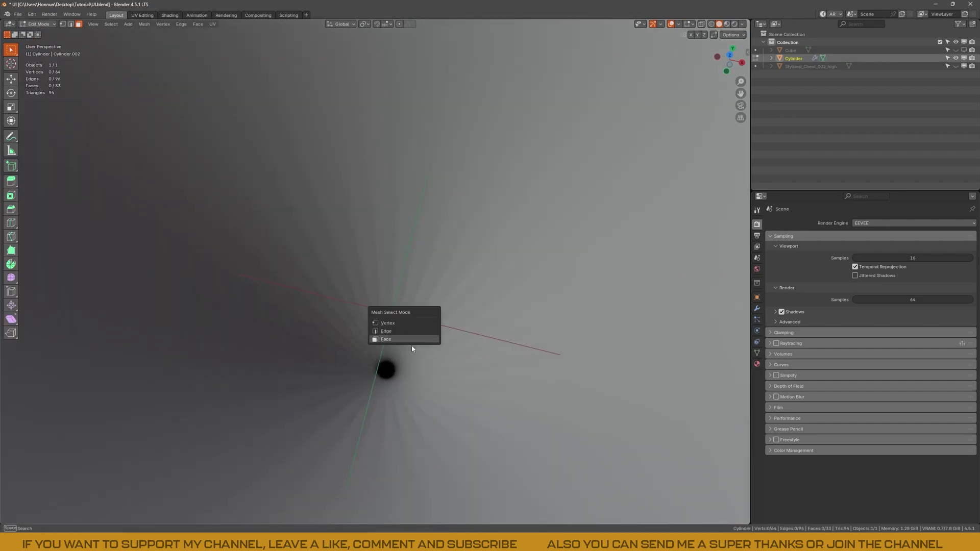
{"action": "key", "text": "Tab"}
{"action": "scroll", "coordinate": [392, 386], "scroll_direction": "up", "scroll_amount": 3}
{"action": "middle_click_drag", "start_coordinate": [396, 391], "coordinate": [392, 349], "text": "shift"}
{"action": "left_click_drag", "start_coordinate": [449, 341], "coordinate": [286, 469]}
{"action": "scroll", "coordinate": [387, 343], "scroll_direction": "up", "scroll_amount": 3}
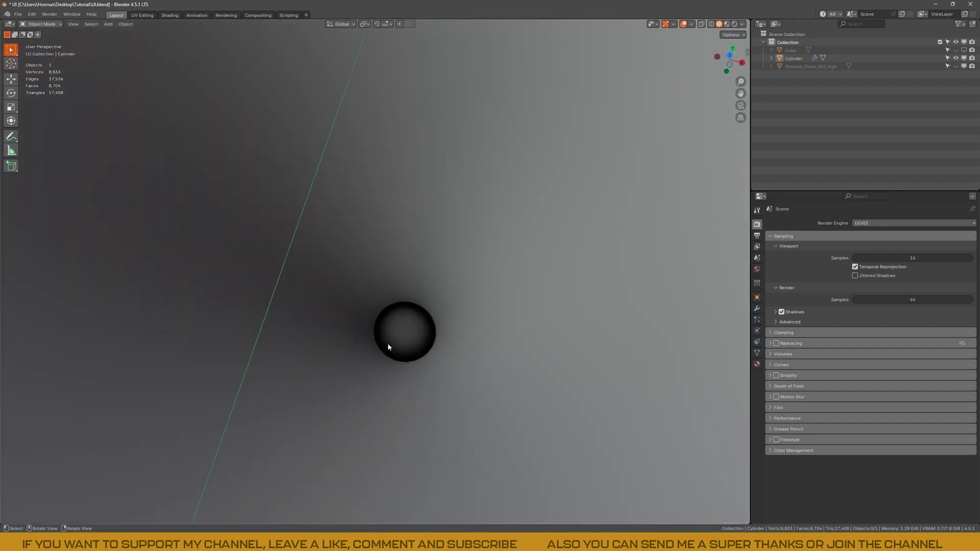
Examine the bevelled rim and dark cavity shading at the funnel's bottom in both Object and Edit Mode
{"action": "key", "text": "shift+grave"}
{"action": "key", "text": "w"}
{"action": "key", "text": "s"}
{"action": "left_click", "coordinate": [388, 343]}
{"action": "key", "text": "Tab"}
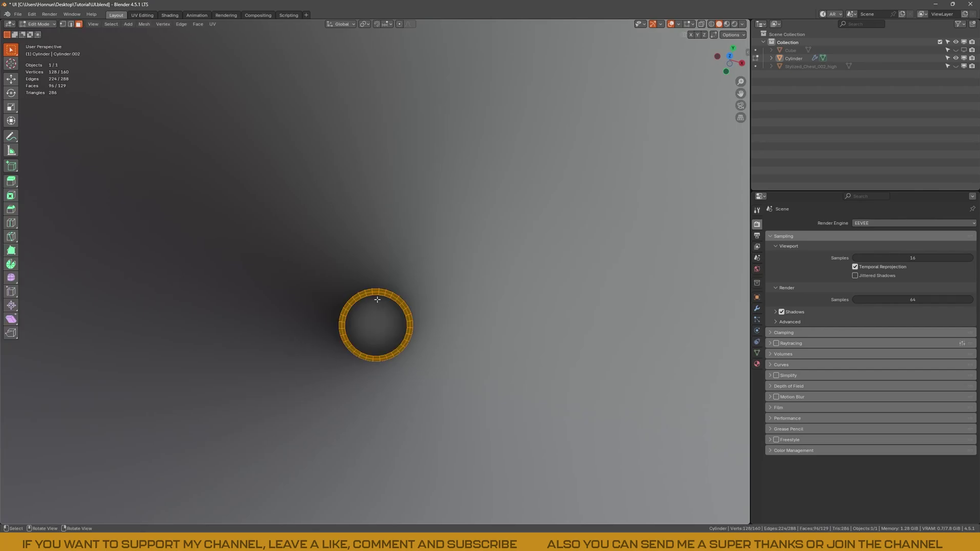
{"action": "key", "text": "alt+a"}
{"action": "key", "text": "a"}
{"action": "key", "text": "Tab"}
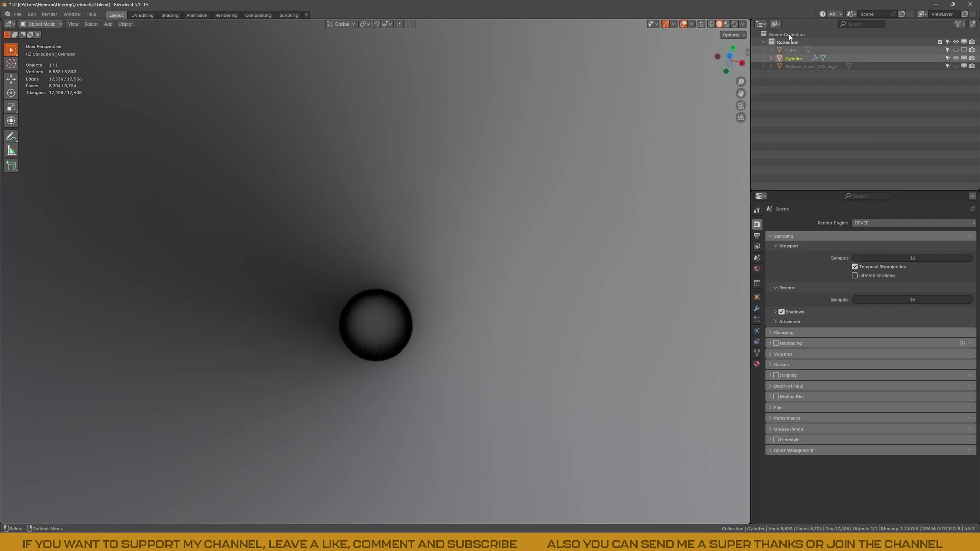
Lower the world-space cavity Valley strength to compare the shading at the funnel's bottom rim, and restore its previous strength
{"action": "left_click", "coordinate": [742, 24]}
{"action": "mouse_move", "coordinate": [770, 273]}
{"action": "left_mouse_down"}
{"action": "mouse_move", "coordinate": [750, 272]}
{"action": "mouse_move", "coordinate": [793, 273]}
{"action": "mouse_move", "coordinate": [714, 273]}
{"action": "mouse_move", "coordinate": [755, 273]}
{"action": "mouse_move", "coordinate": [735, 273]}
{"action": "left_mouse_up"}
{"action": "left_click", "coordinate": [742, 24]}
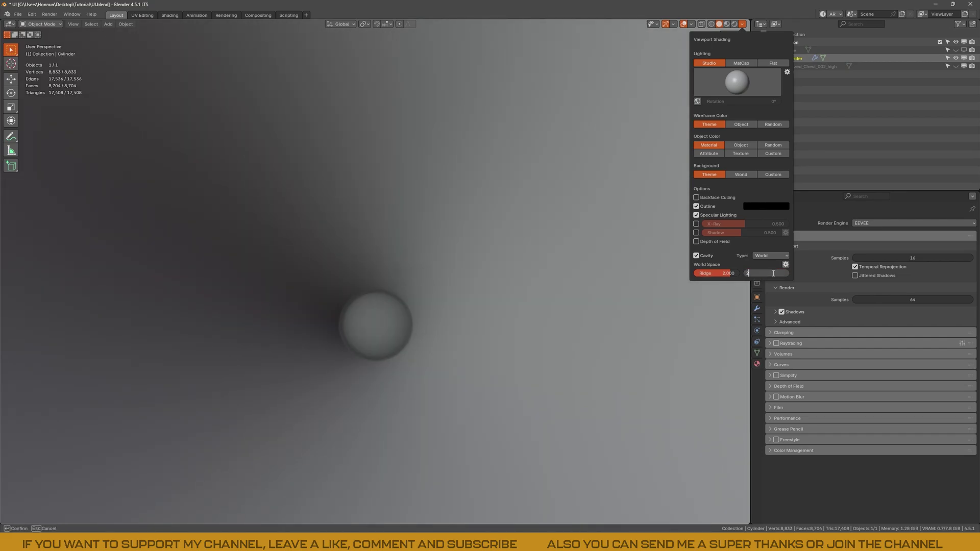
{"action": "key", "text": "Return"}
{"action": "scroll", "coordinate": [440, 191], "scroll_direction": "down", "scroll_amount": 5}
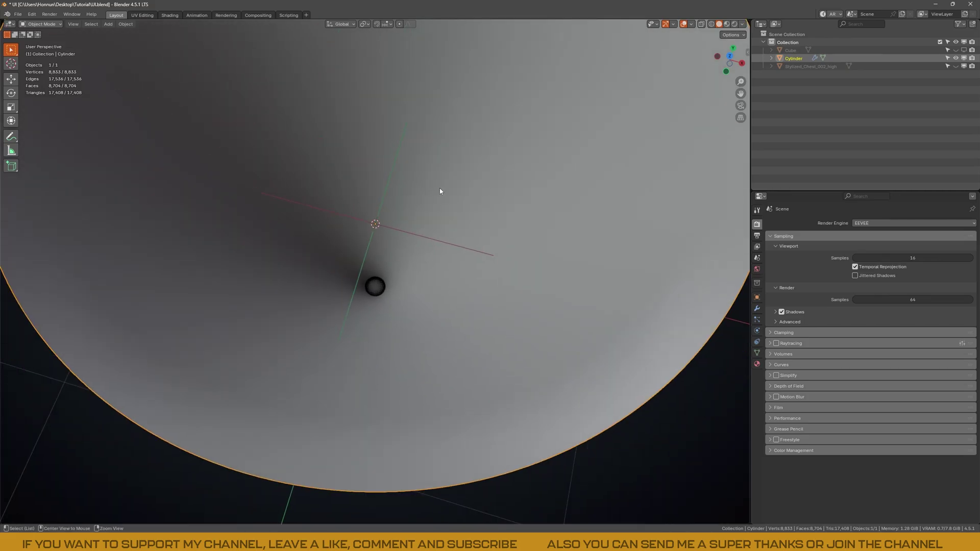
{"action": "scroll", "coordinate": [440, 191], "scroll_direction": "down", "scroll_amount": 4}
{"action": "scroll", "coordinate": [407, 250], "scroll_direction": "up", "scroll_amount": 8}
{"action": "scroll", "coordinate": [440, 296], "scroll_direction": "down", "scroll_amount": 6}
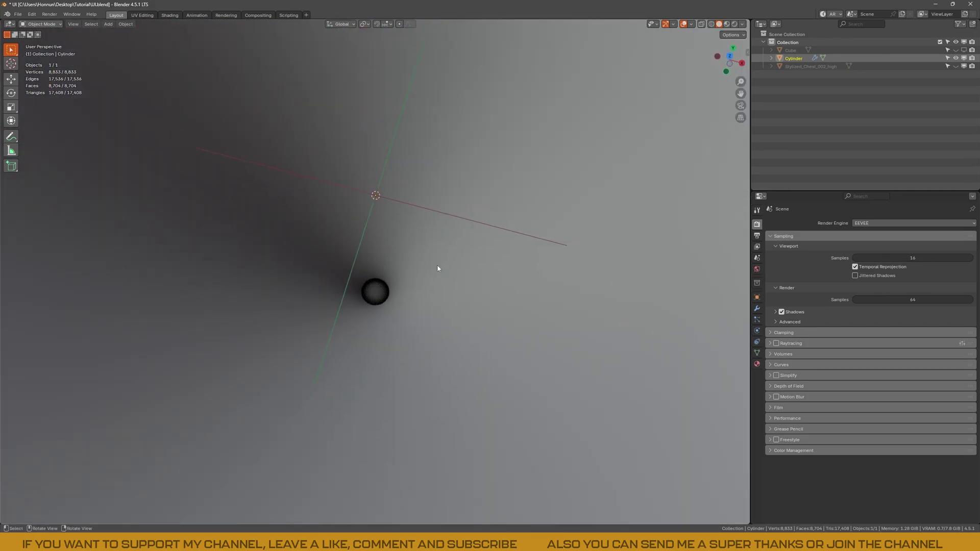
Delete the funnel-shaped cylinder from the scene and save the Blender file
{"action": "middle_click_drag", "start_coordinate": [428, 308], "coordinate": [438, 271]}
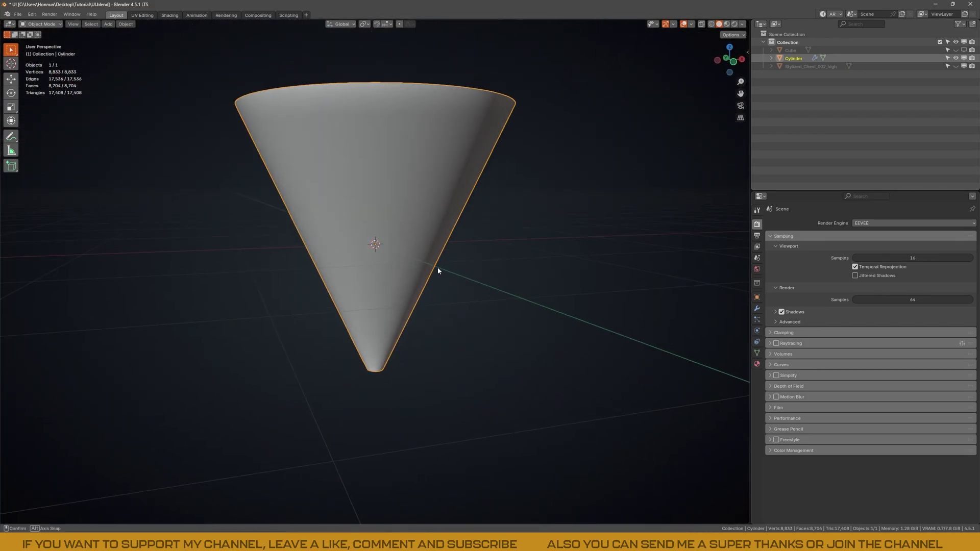
{"action": "key", "text": "Delete"}
{"action": "middle_click_drag", "start_coordinate": [422, 216], "coordinate": [409, 316]}
{"action": "key", "text": "ctrl+s"}
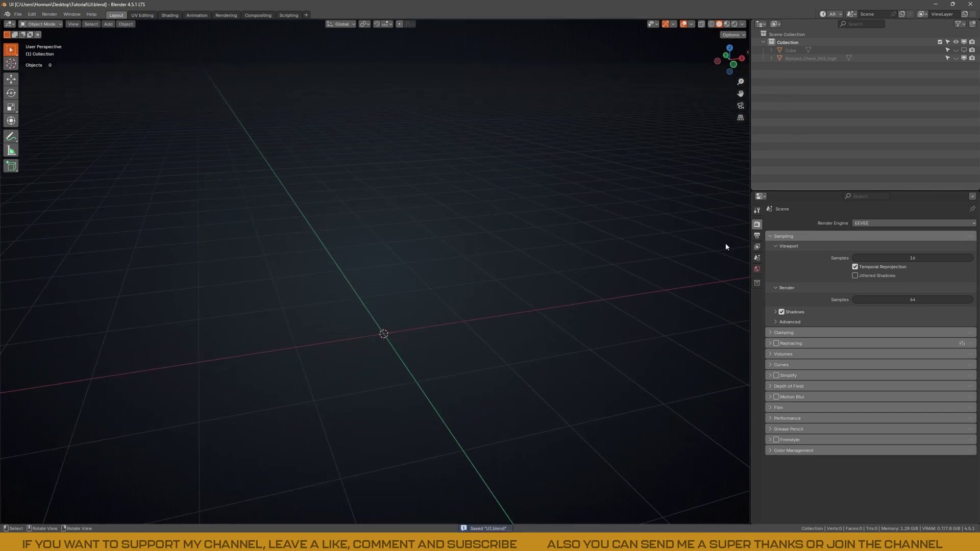
{"action": "middle_click_drag", "start_coordinate": [478, 168], "coordinate": [494, 205], "text": "shift"}
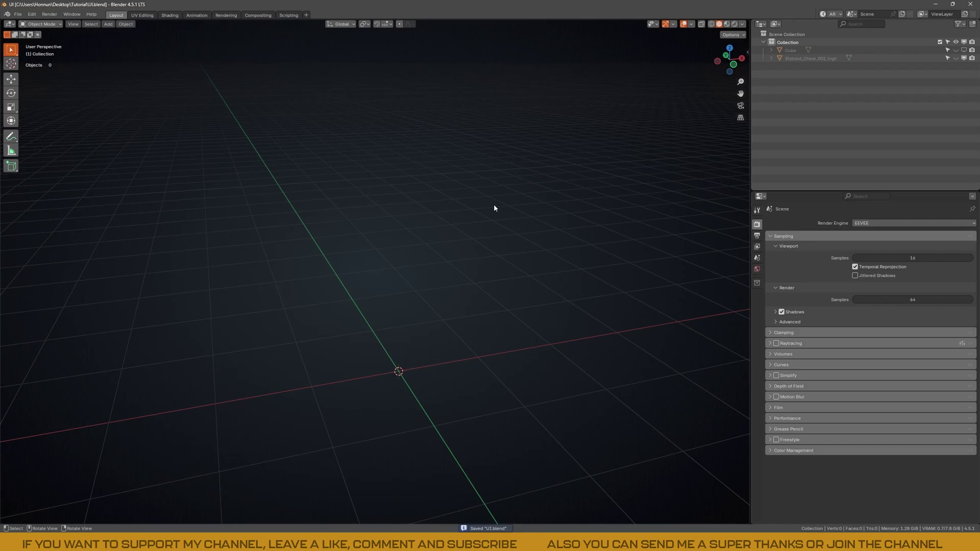
{"action": "middle_click_drag", "start_coordinate": [464, 303], "coordinate": [488, 294], "text": "shift"}
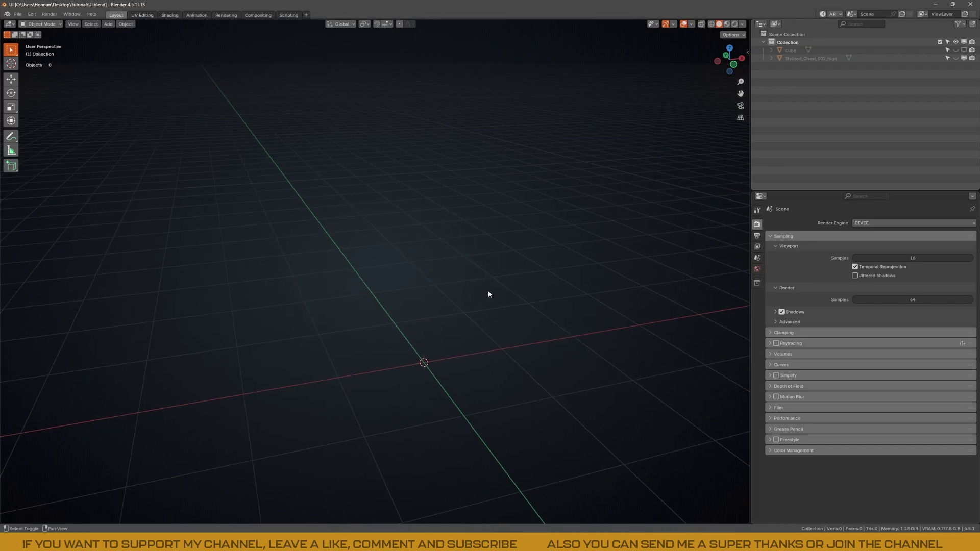